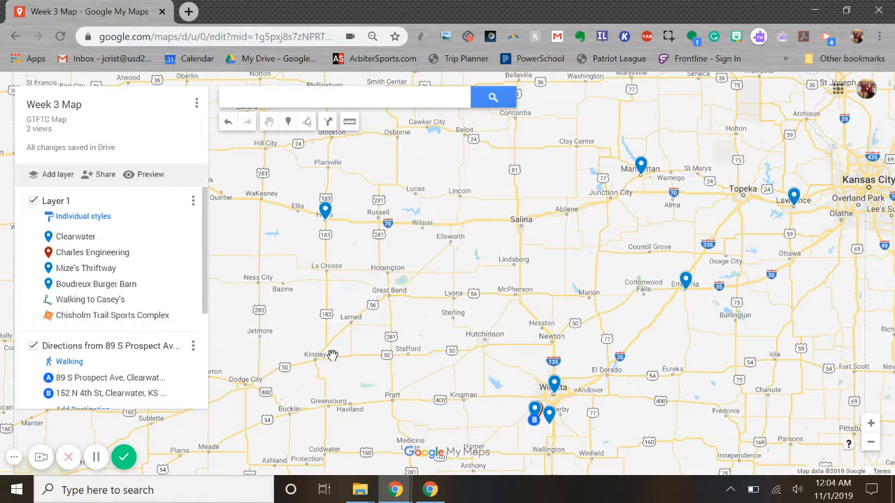
Preview the map in view-only mode and view the details of the Fort Hays State University and Clearwater markers.
click(149, 175)
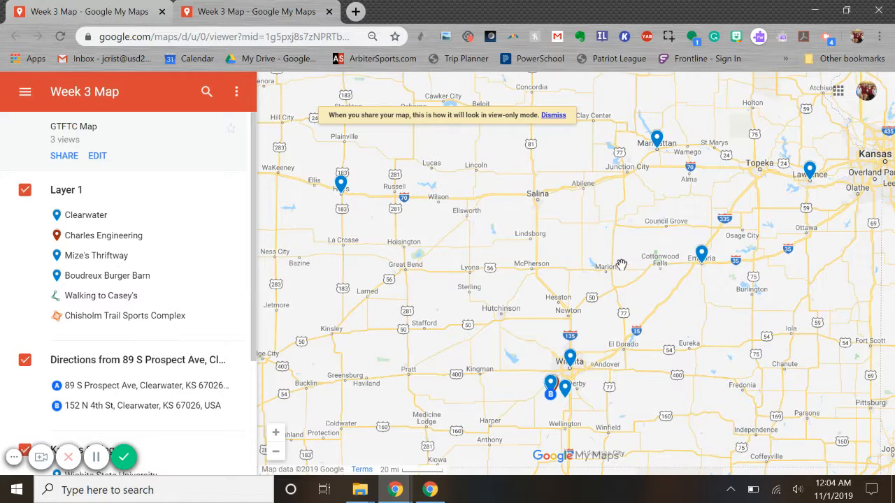
click(340, 185)
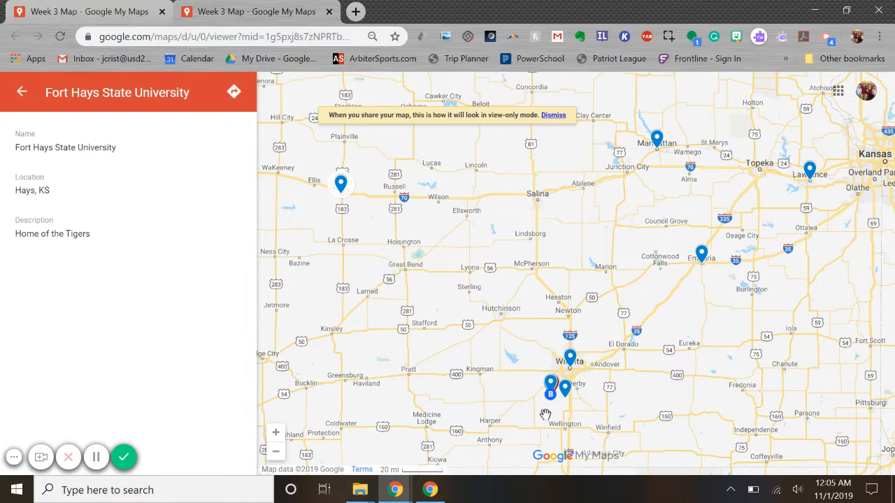
scroll(545, 402, up, 2)
scroll(570, 394, up, 5)
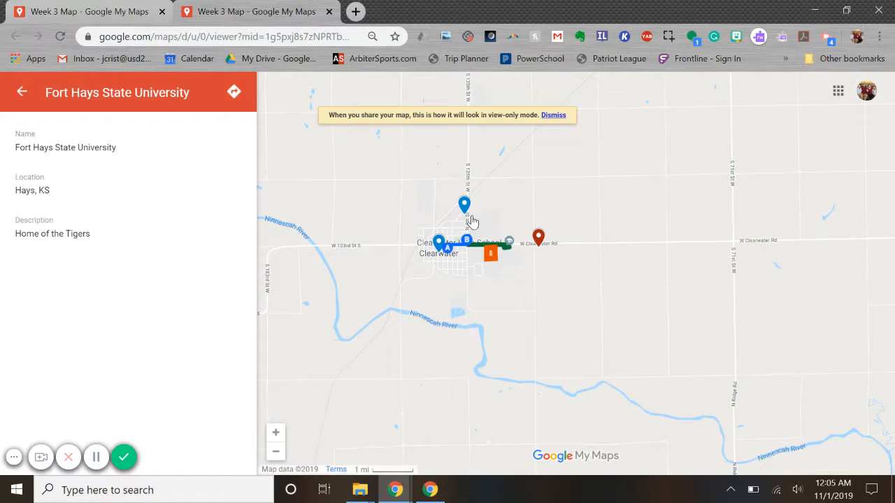
scroll(459, 268, up, 2)
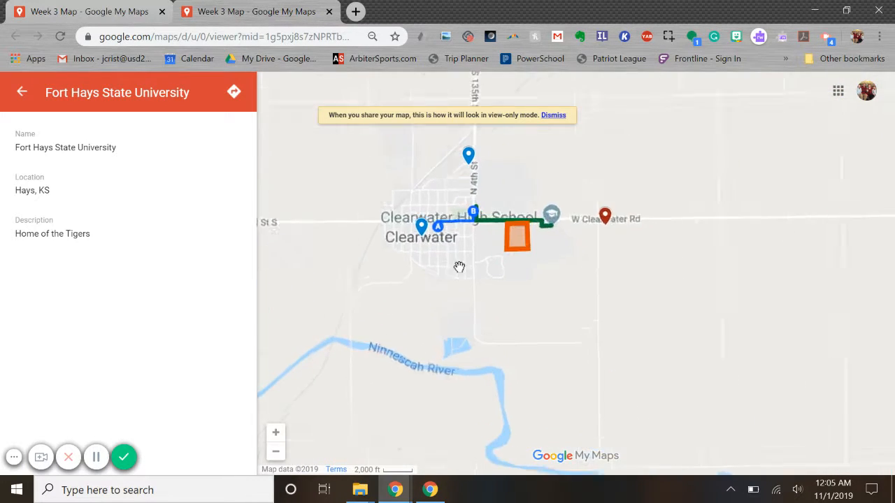
click(418, 228)
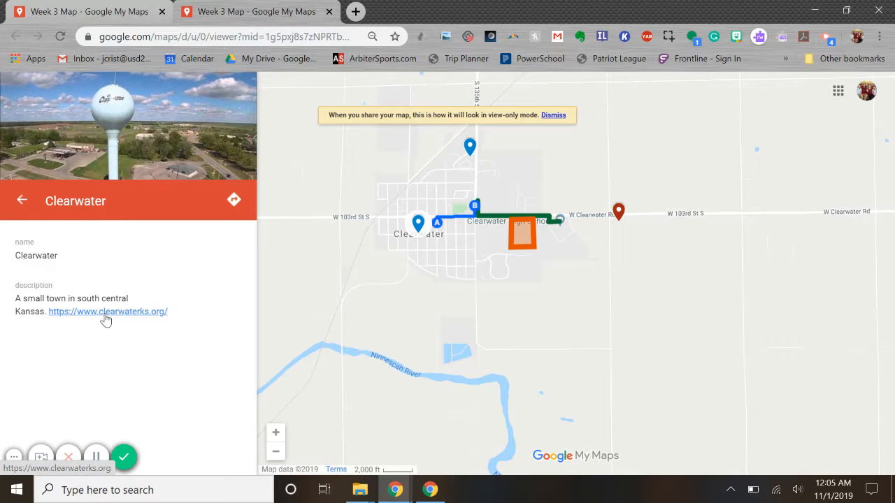
View the details of the walking route's destination point B and inspect the route around it.
click(475, 209)
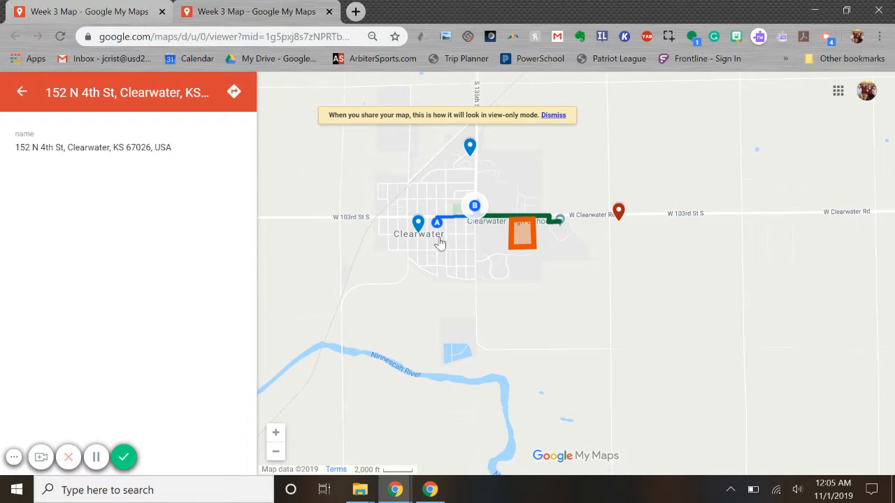
scroll(461, 223, up, 2)
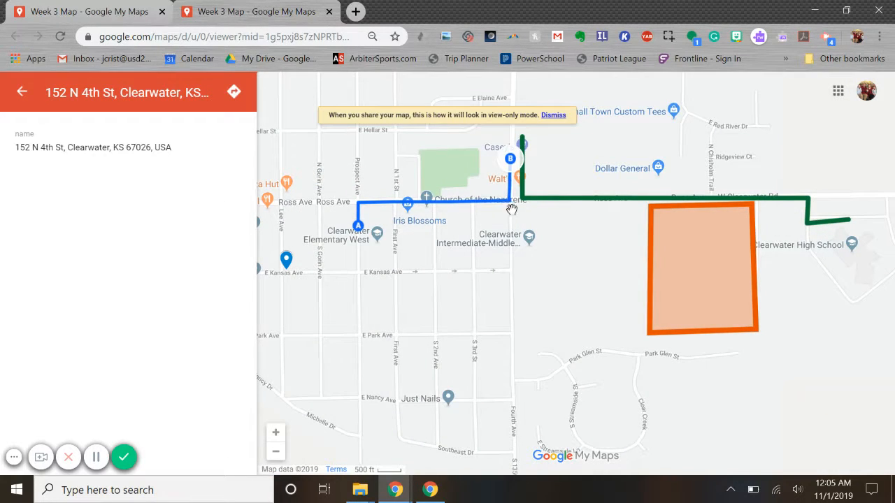
scroll(613, 245, down, 2)
scroll(583, 250, down, 2)
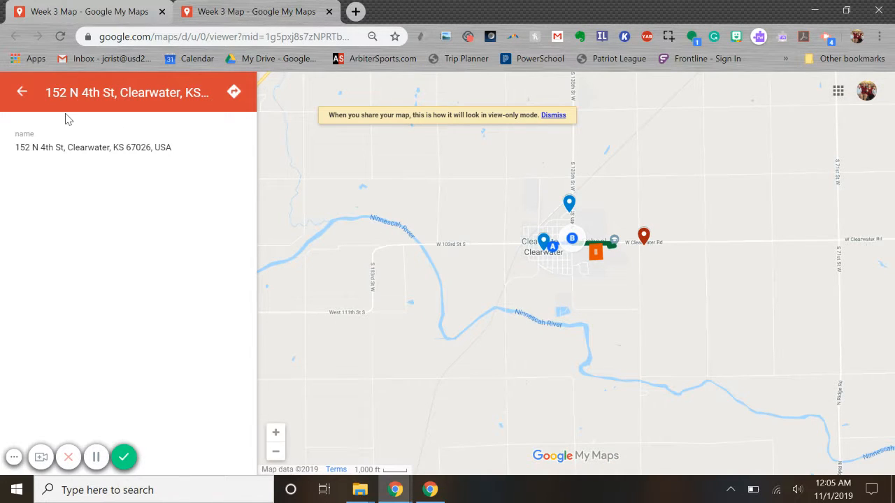
Return to the map's layer list and look through the viewer's main menu options.
click(21, 93)
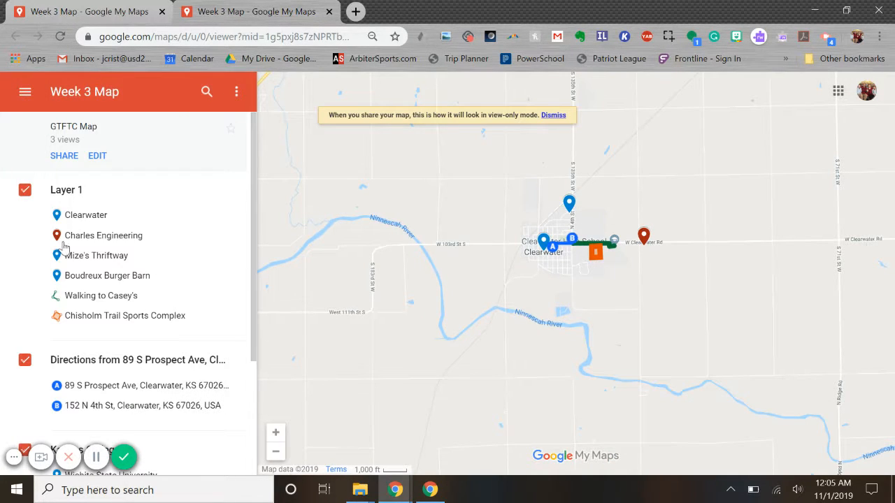
click(26, 95)
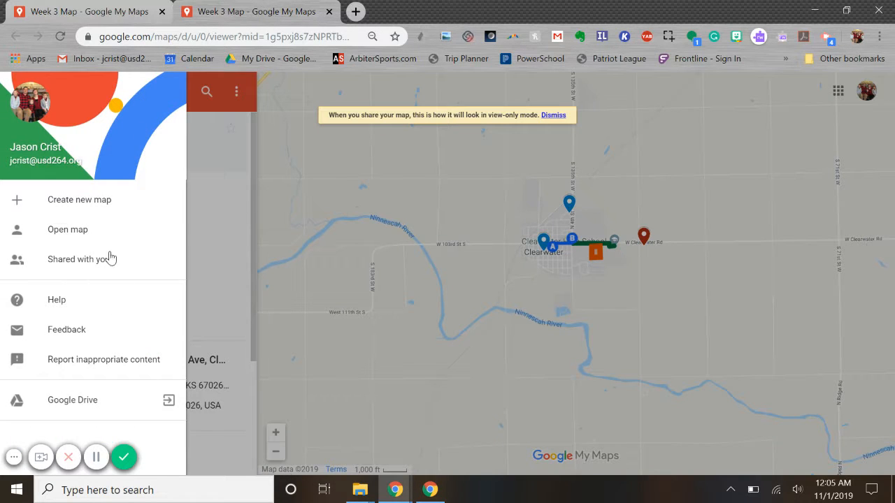
click(285, 238)
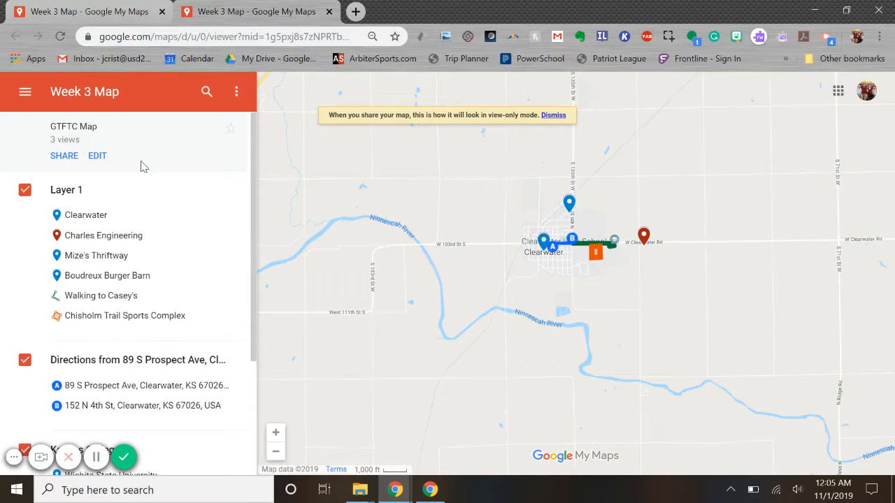
Hide and show again the walking directions layer and the Kansas Colleges layer.
scroll(127, 338, down, 1)
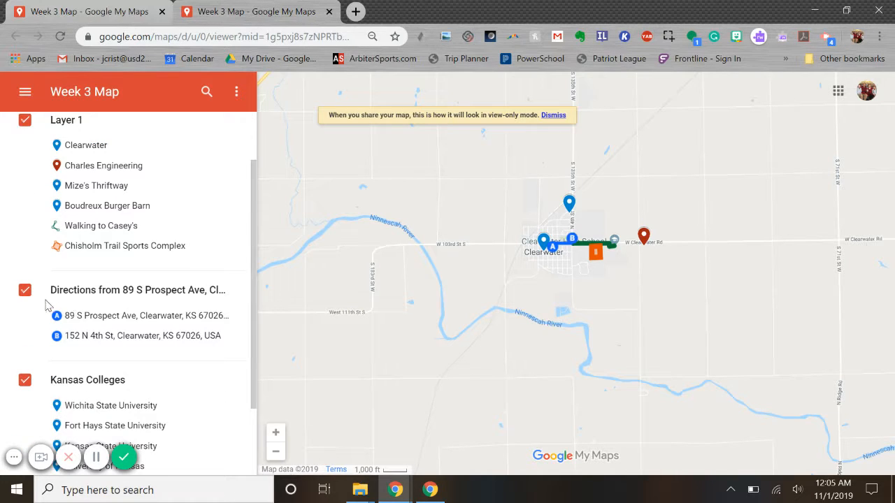
click(26, 291)
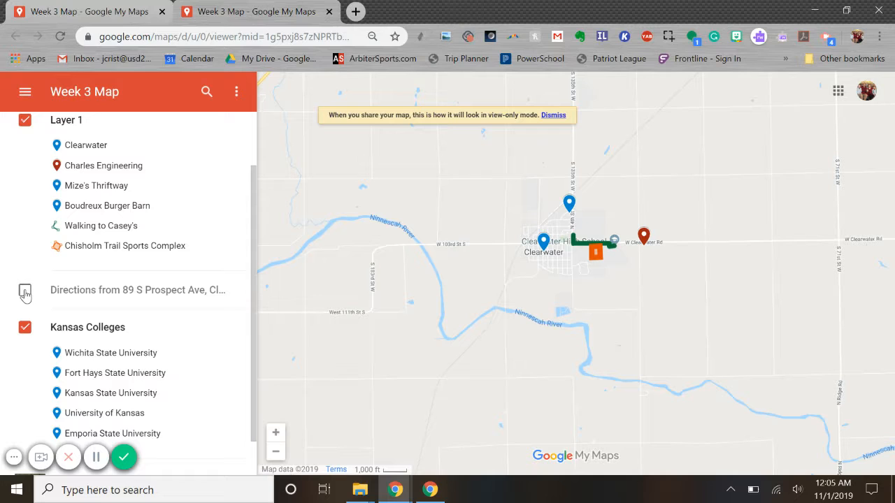
click(25, 291)
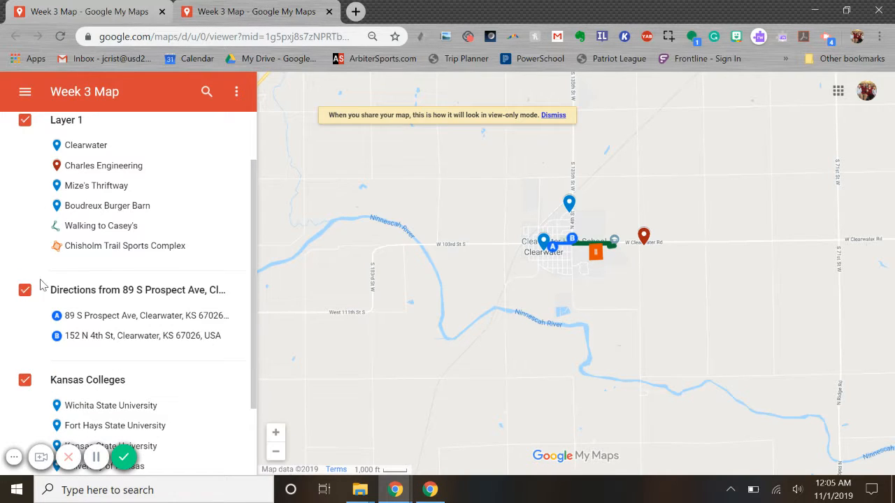
scroll(35, 293, down, 2)
click(27, 289)
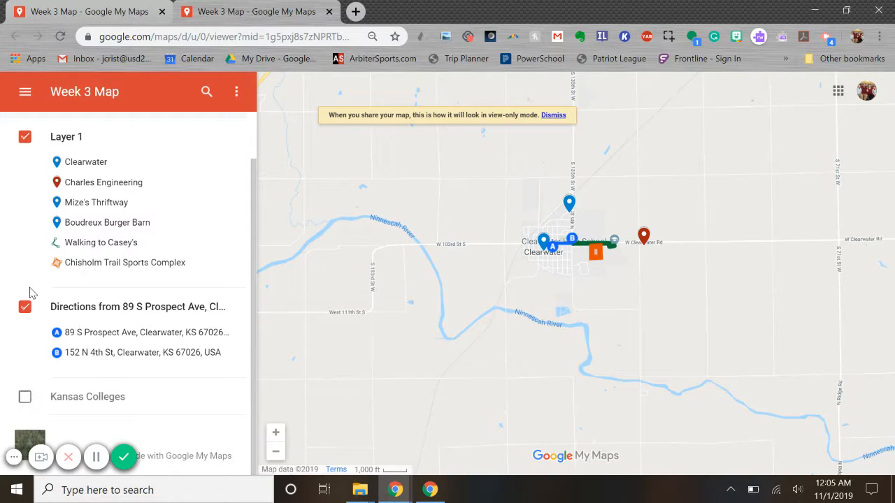
click(24, 397)
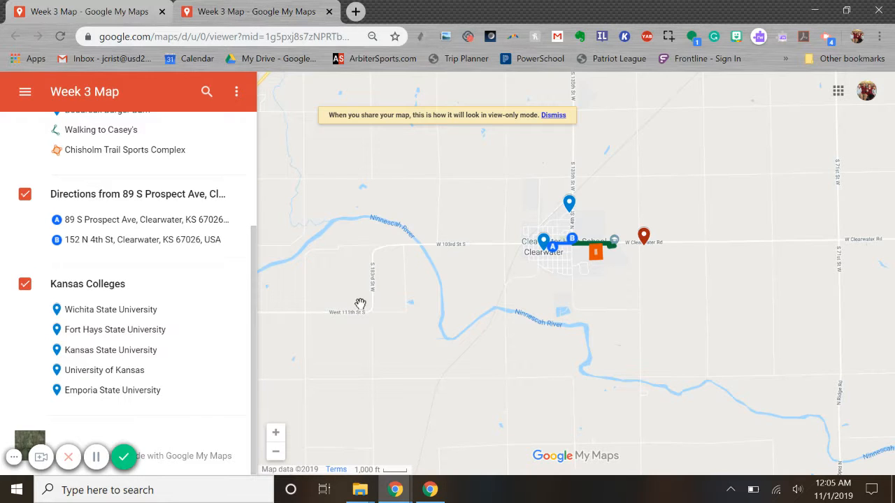
scroll(359, 303, up, 1)
scroll(619, 217, down, 2)
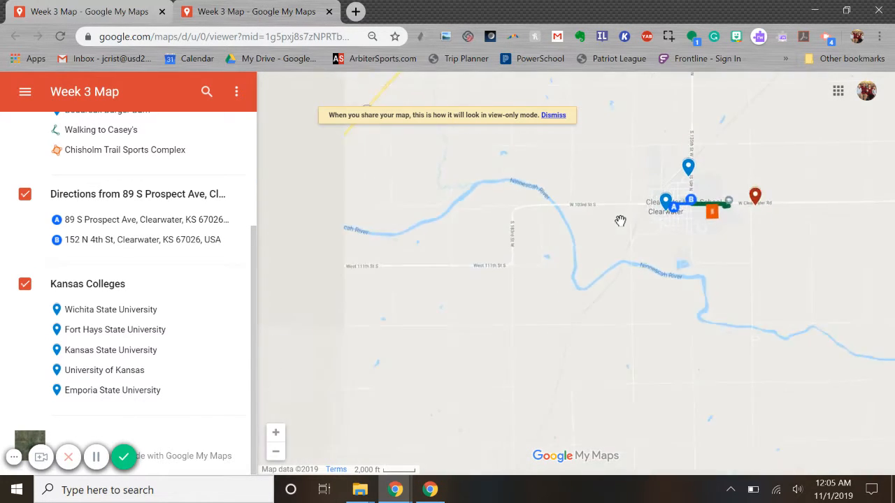
drag(696, 243, 594, 360)
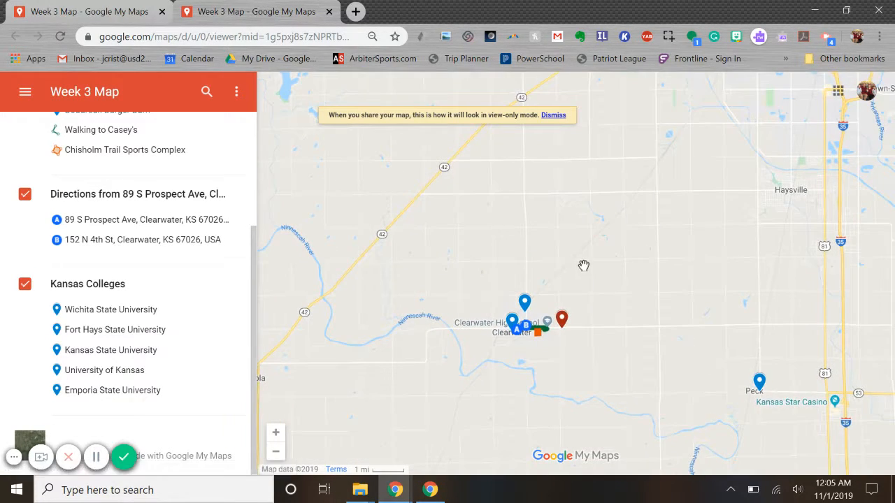
drag(577, 274, 622, 242)
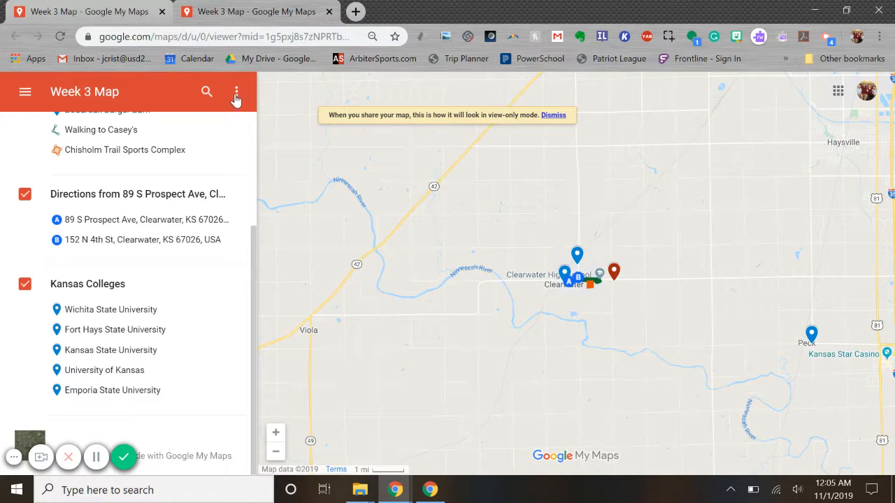
Return to the map editor and set the map's link sharing to Public on the web with Can view access.
click(140, 21)
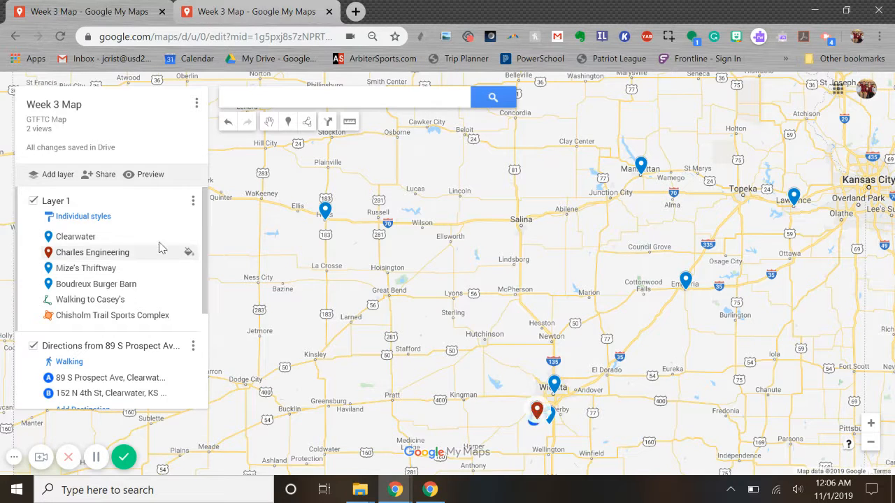
click(101, 180)
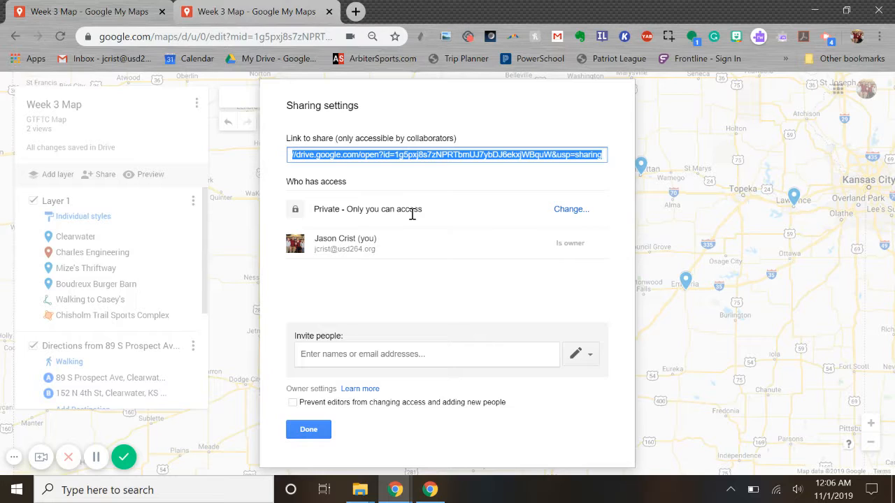
click(571, 211)
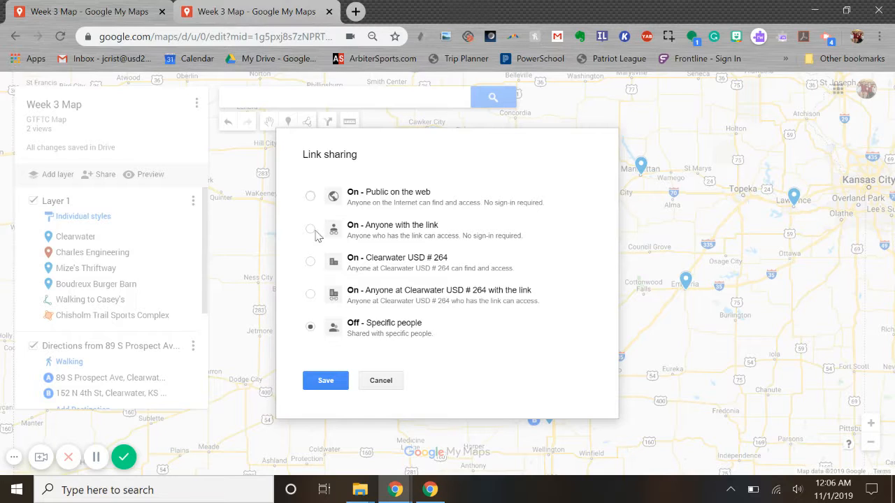
click(310, 196)
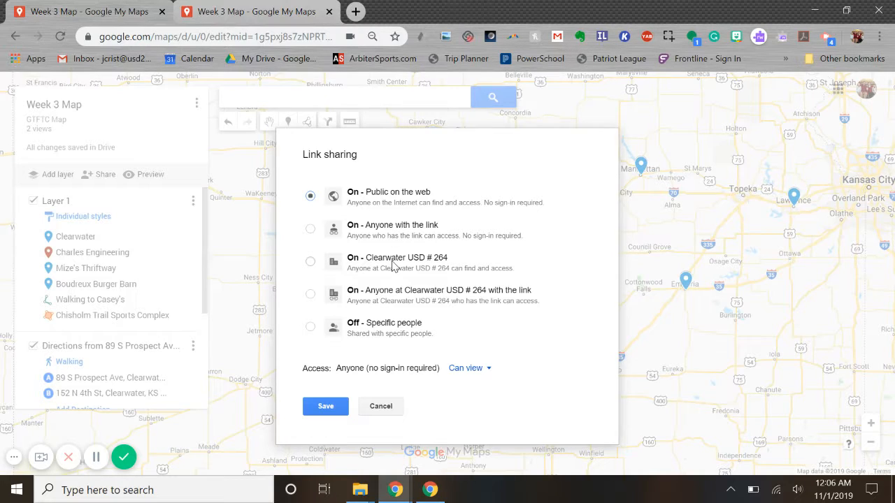
click(475, 372)
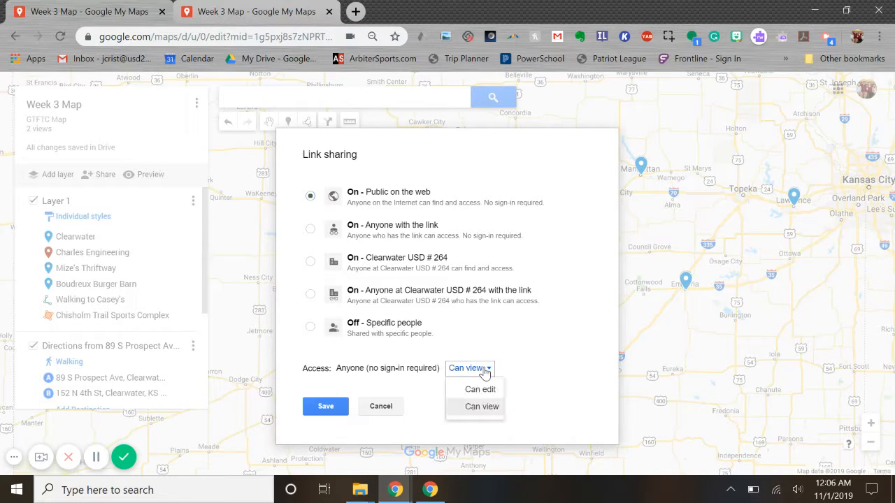
click(490, 408)
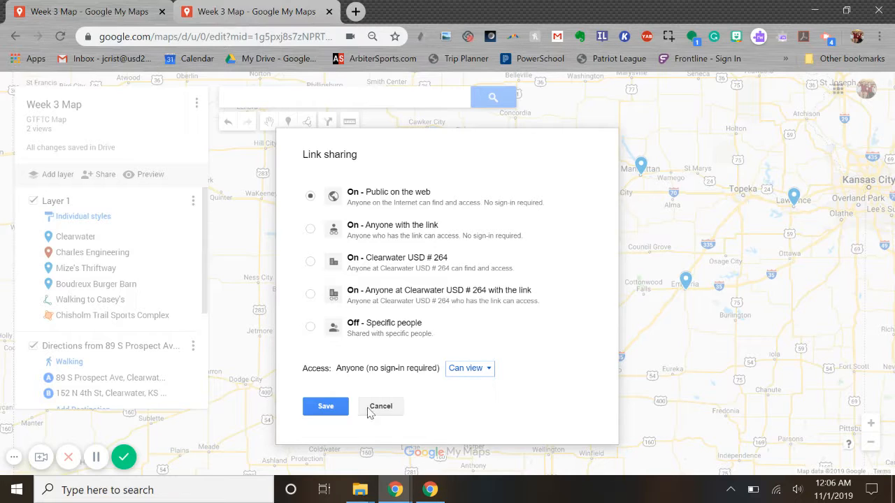
click(328, 409)
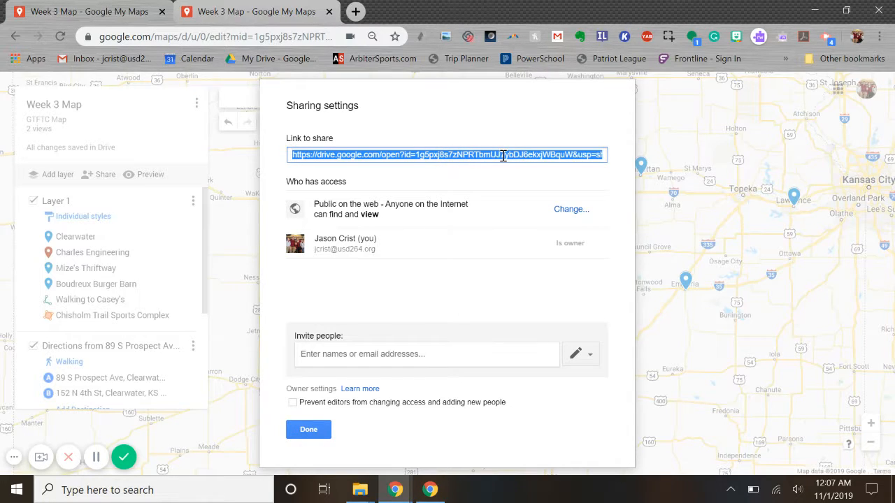
Check the view-only preview of the map once more, return to the editor and close the sharing settings.
click(273, 18)
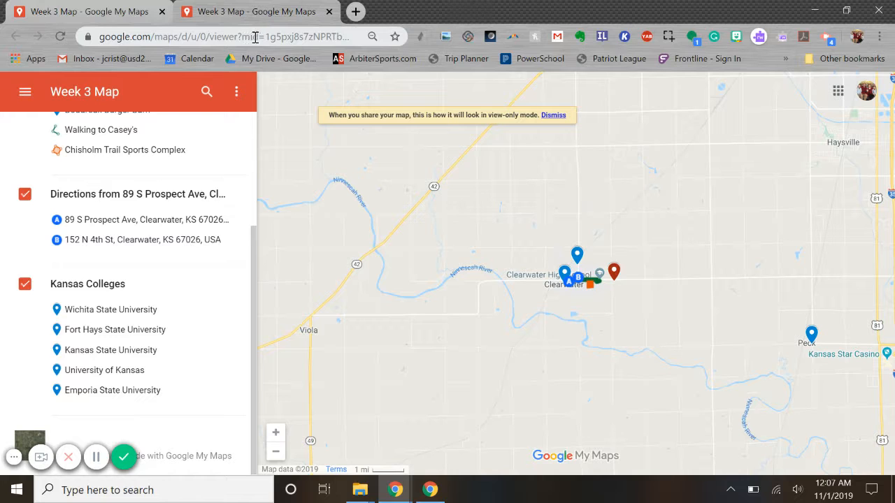
click(136, 18)
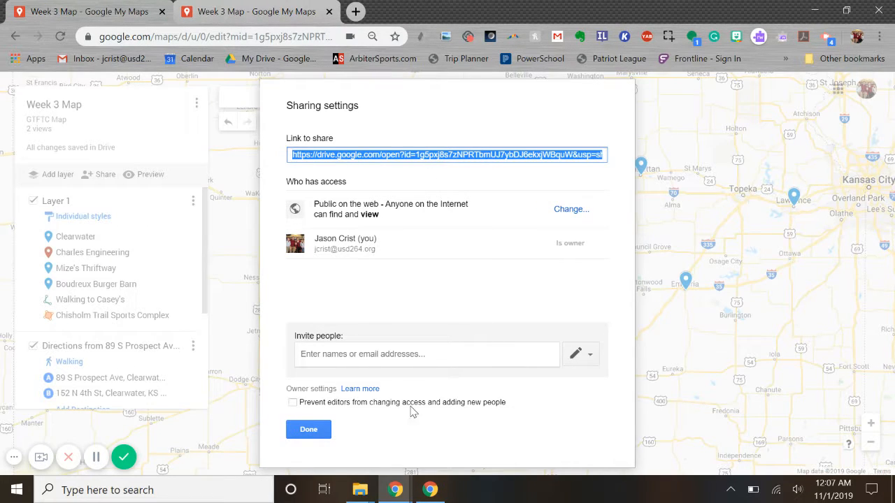
click(312, 430)
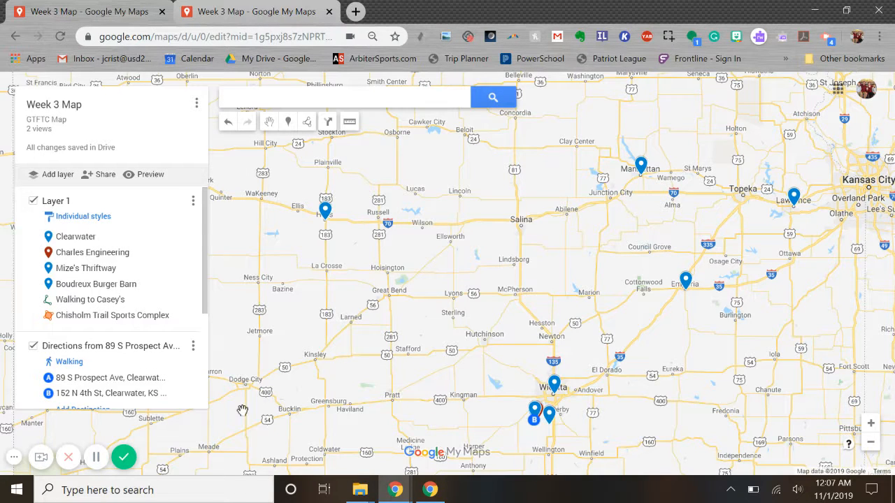
click(197, 105)
click(198, 106)
scroll(462, 308, down, 1)
scroll(477, 305, down, 3)
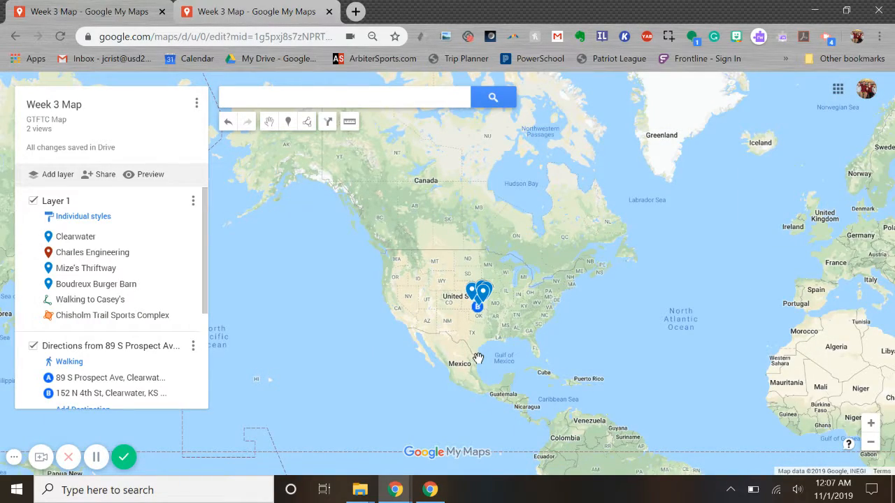
scroll(464, 317, up, 5)
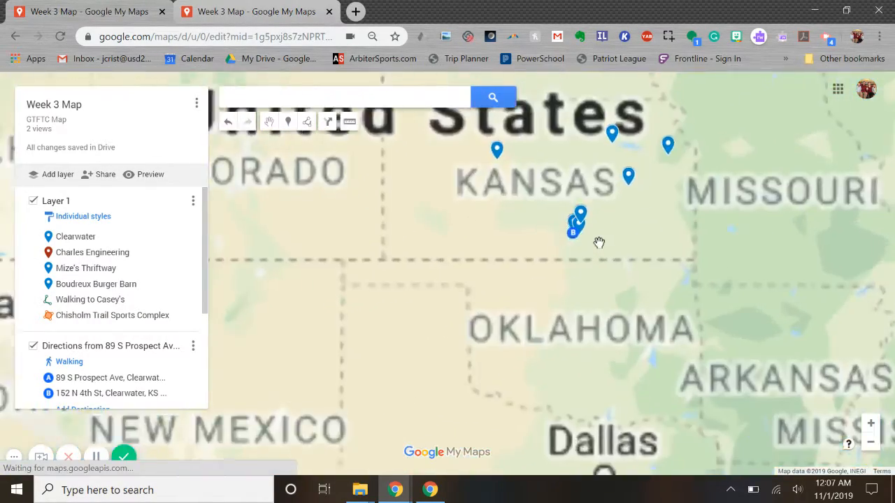
scroll(599, 243, up, 4)
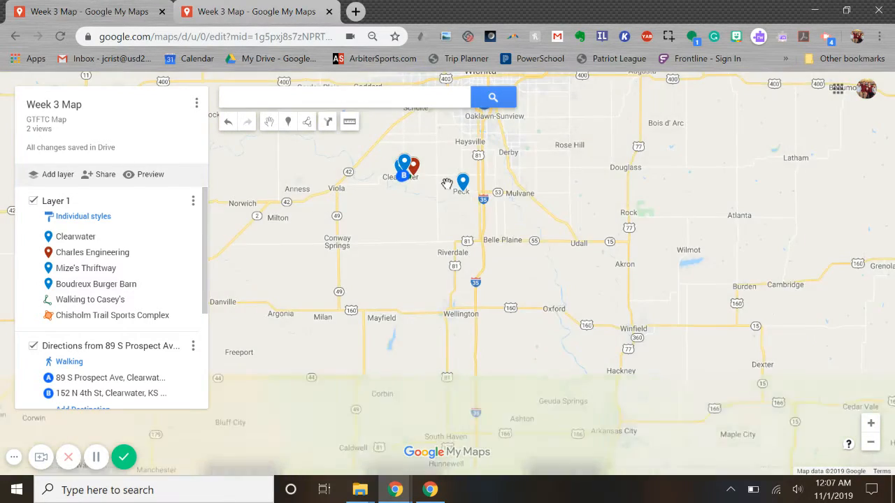
scroll(444, 183, up, 5)
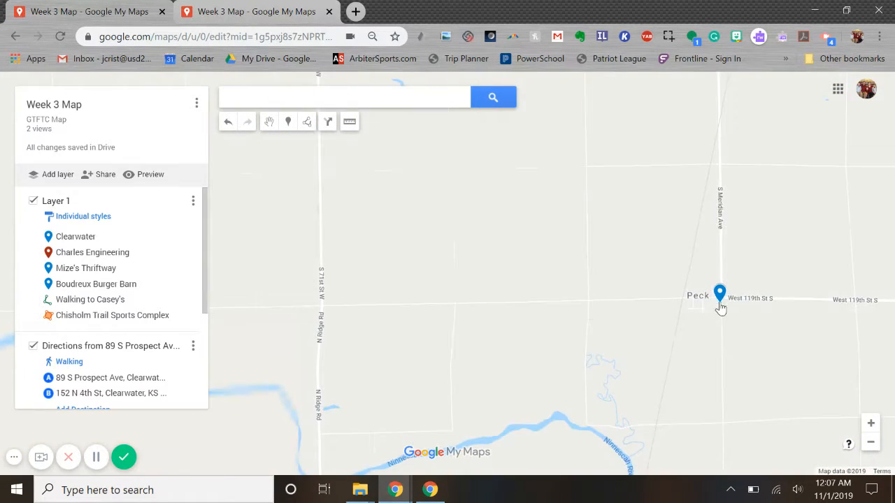
scroll(560, 315, down, 5)
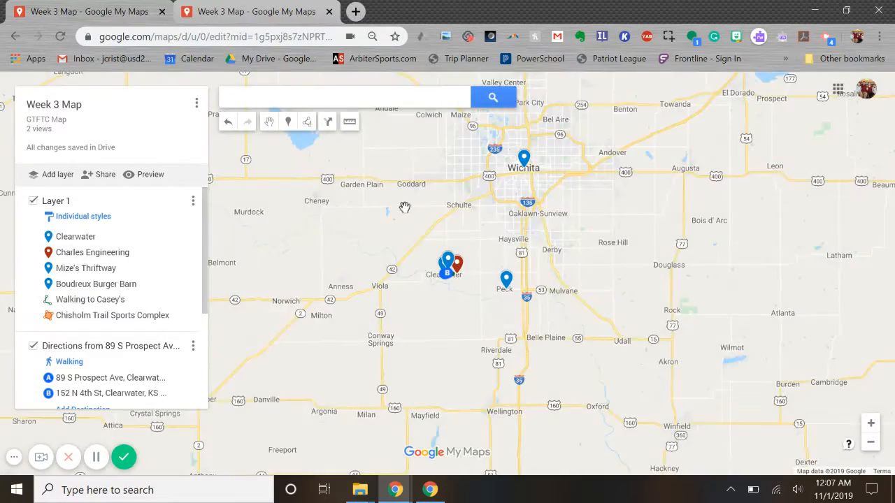
drag(407, 207, 440, 299)
scroll(445, 303, down, 1)
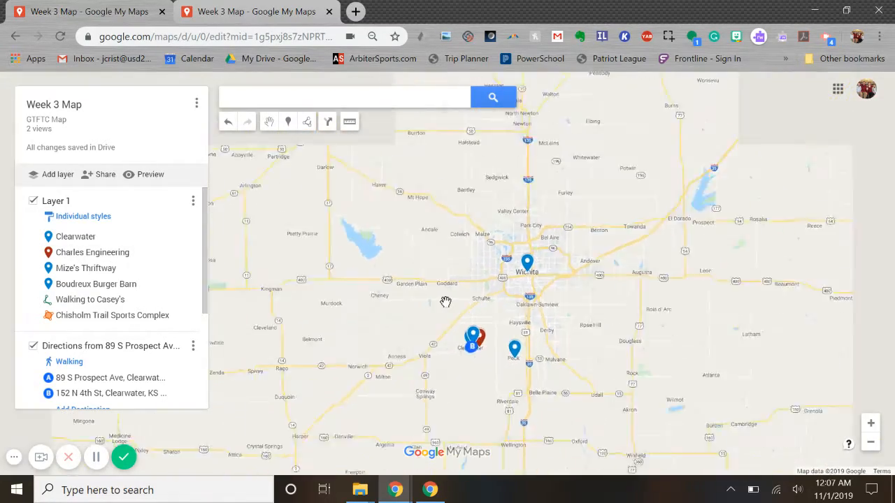
Frame the map on Kansas so that all college and Clearwater markers are visible, and set this as the default view.
drag(422, 246, 451, 371)
scroll(452, 326, down, 1)
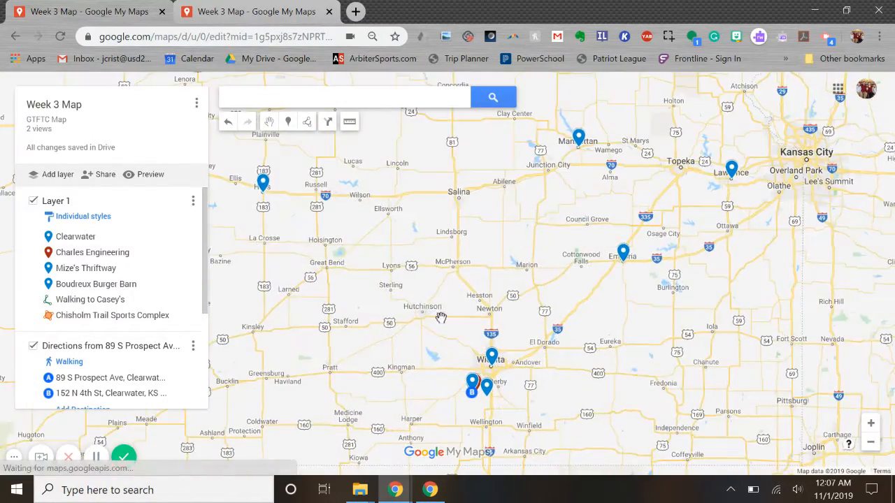
drag(437, 302, 464, 314)
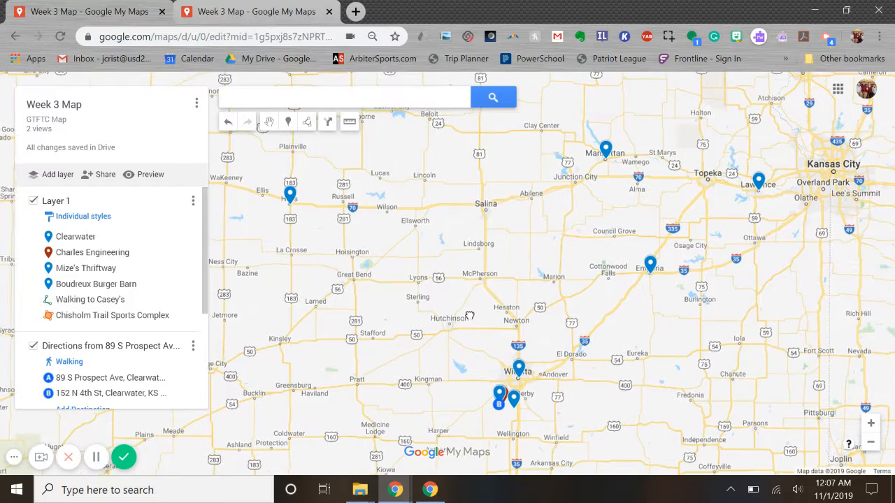
click(196, 104)
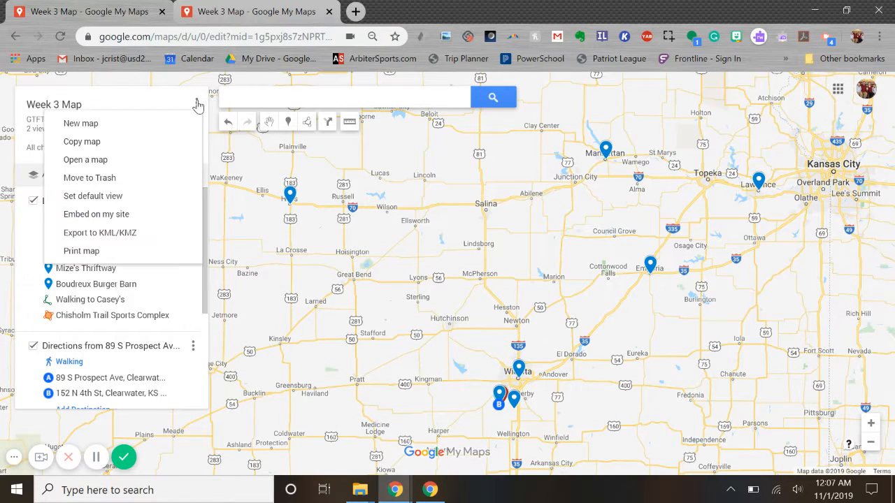
click(81, 199)
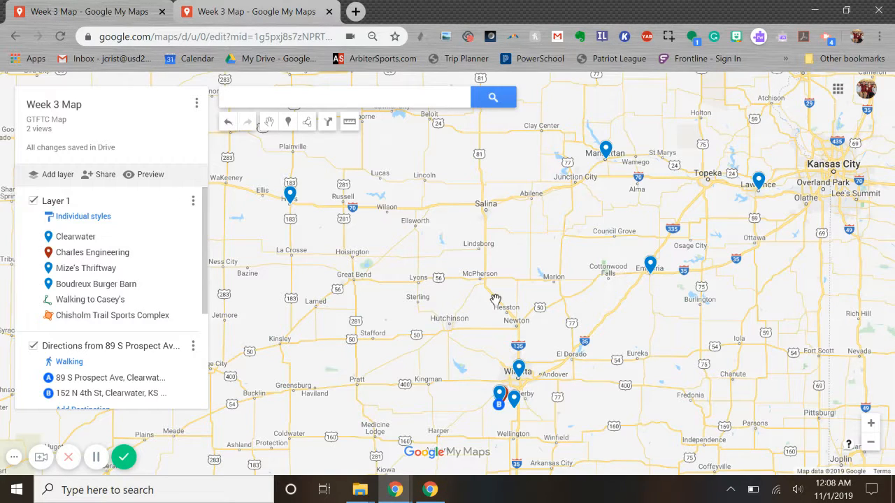
Copy the HTML code for embedding the Week 3 Map on a website and close the embed dialog.
click(197, 104)
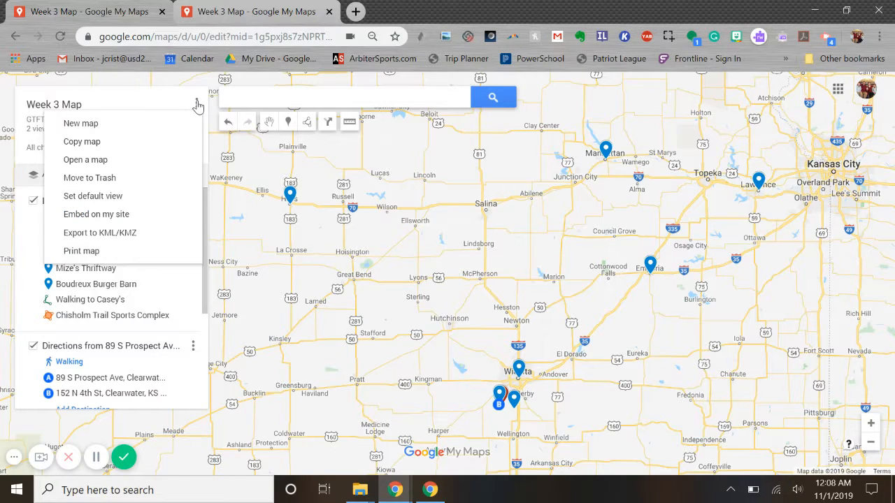
click(78, 221)
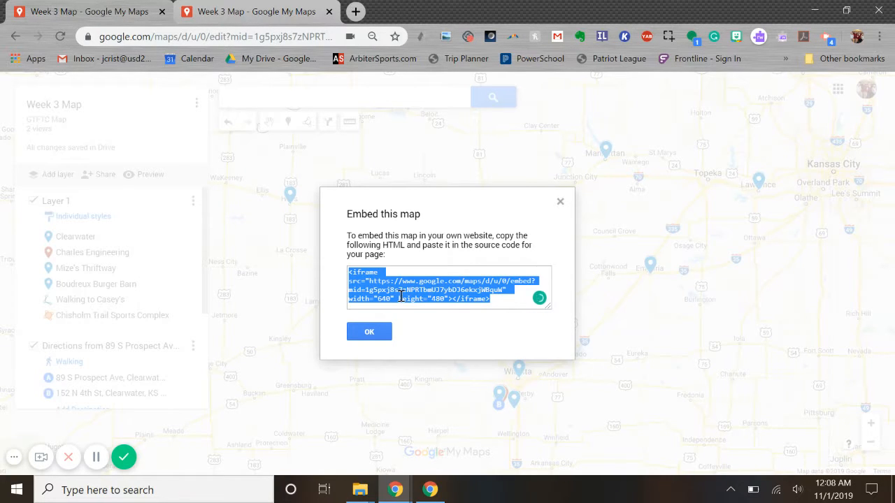
click(371, 333)
Open the GTFTC site in Google Sites in a new browser tab and go to its Week 3 assignments page.
click(354, 11)
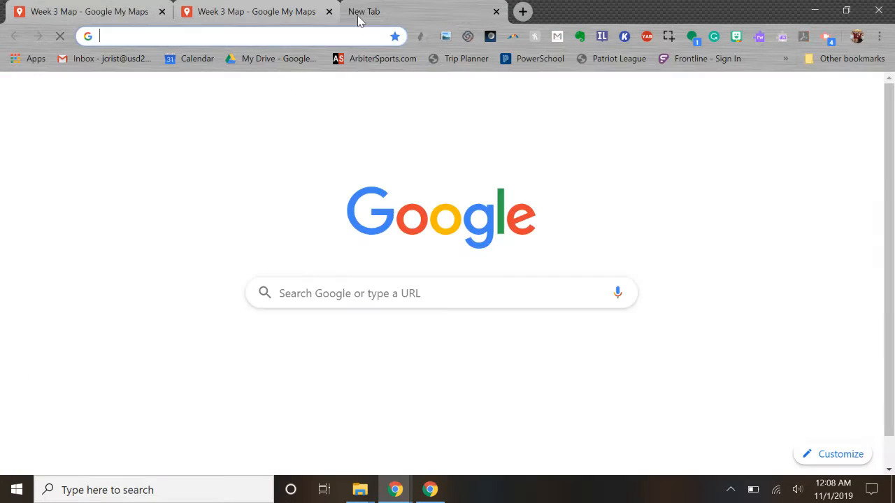
text(site)
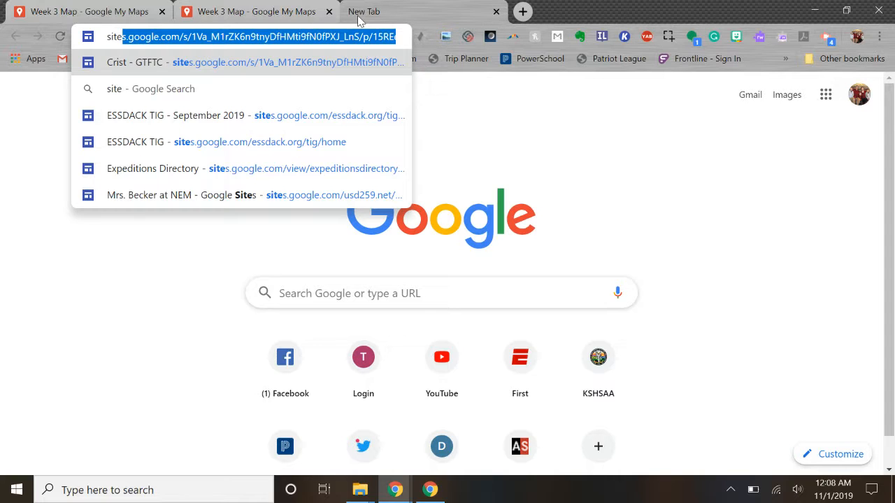
key(Return)
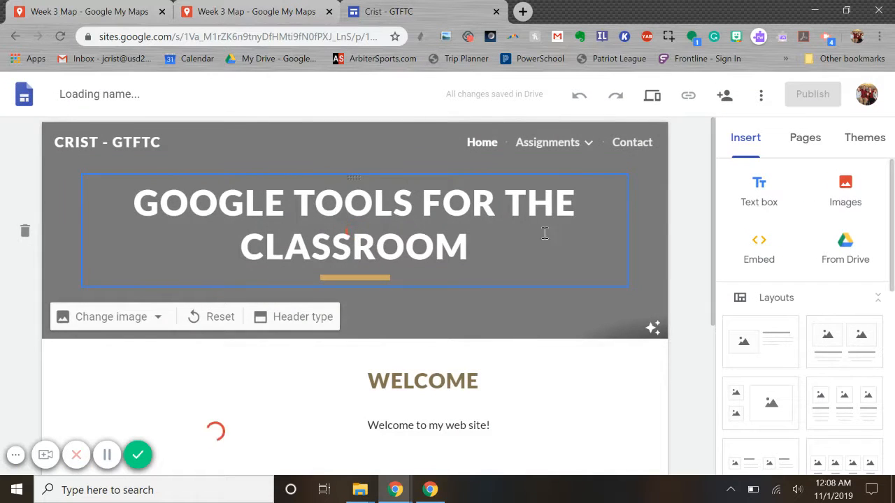
mouse_move(581, 147)
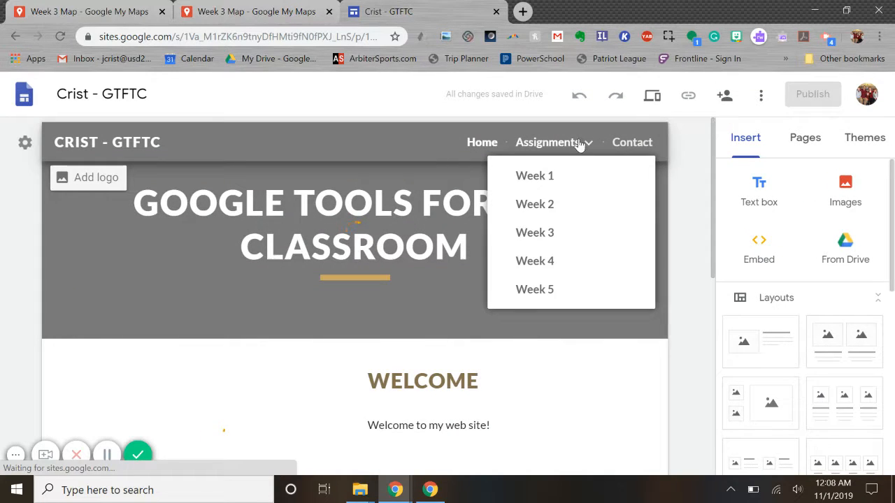
click(536, 241)
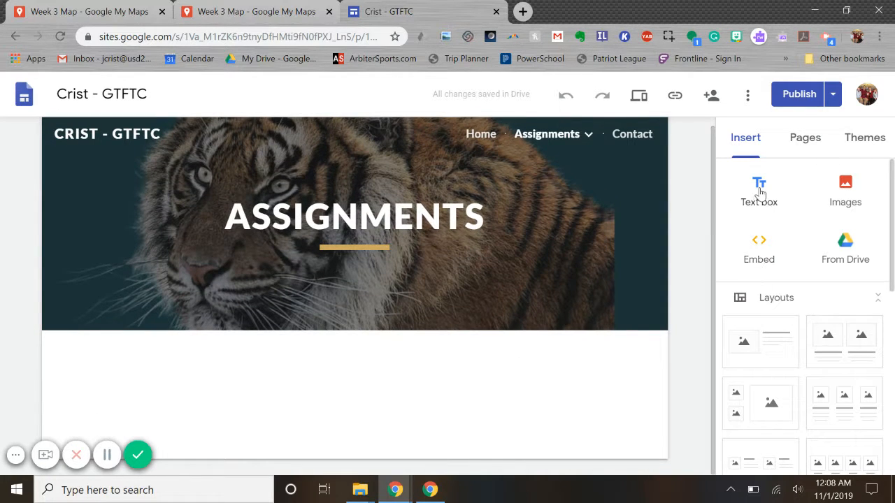
click(759, 247)
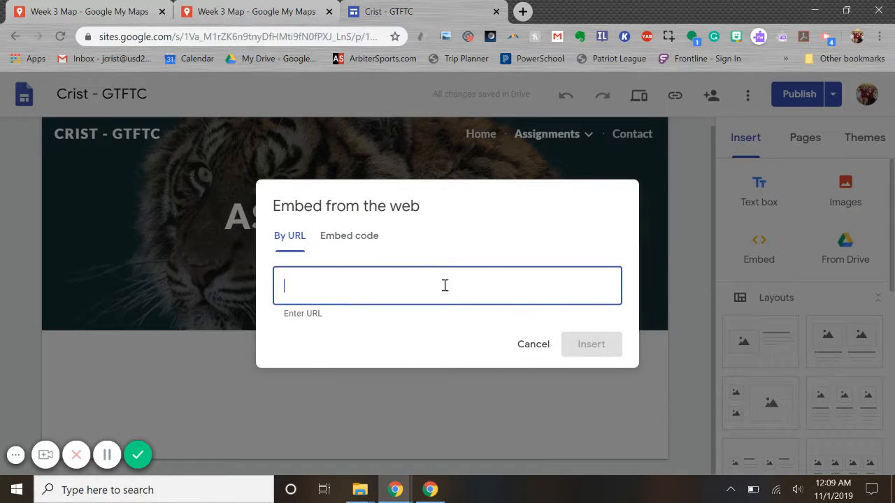
click(350, 238)
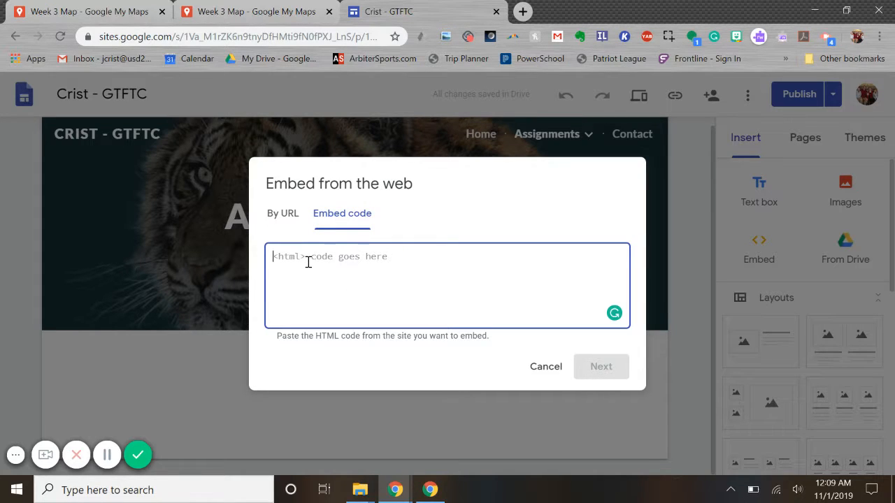
text(<iframe src="https://www.google.com/maps/d/u/0/embed?mid=1g5pxj8s7zNPRTbmUJ7ybDJ6ekxjWBquW" width="640" height="480"></iframe>)
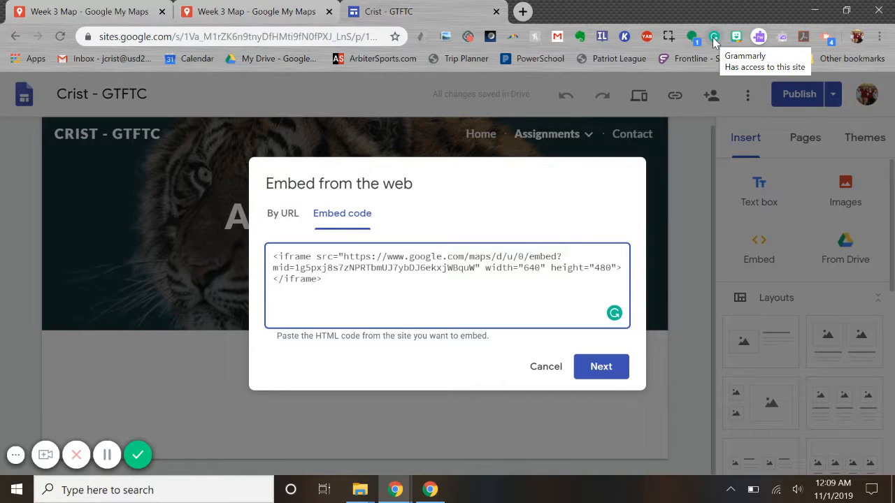
click(540, 372)
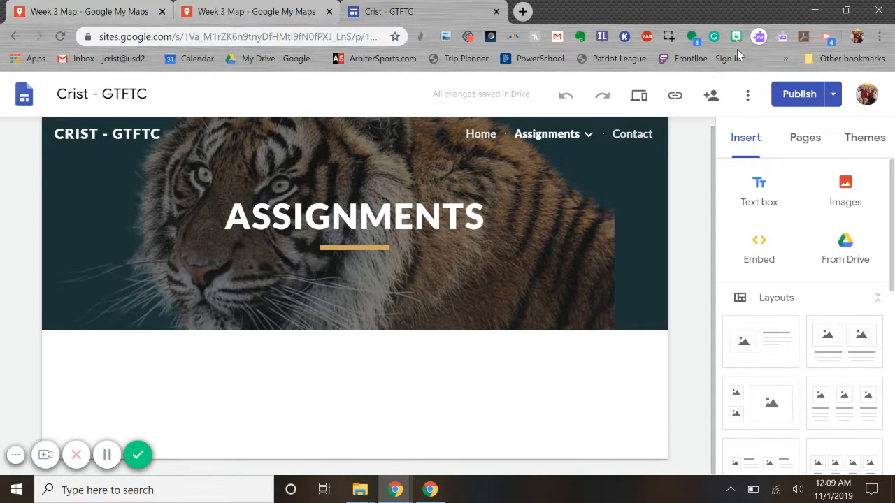
Turn off the Grammarly for Chrome extension and return to the GTFTC site editor.
right_click(716, 39)
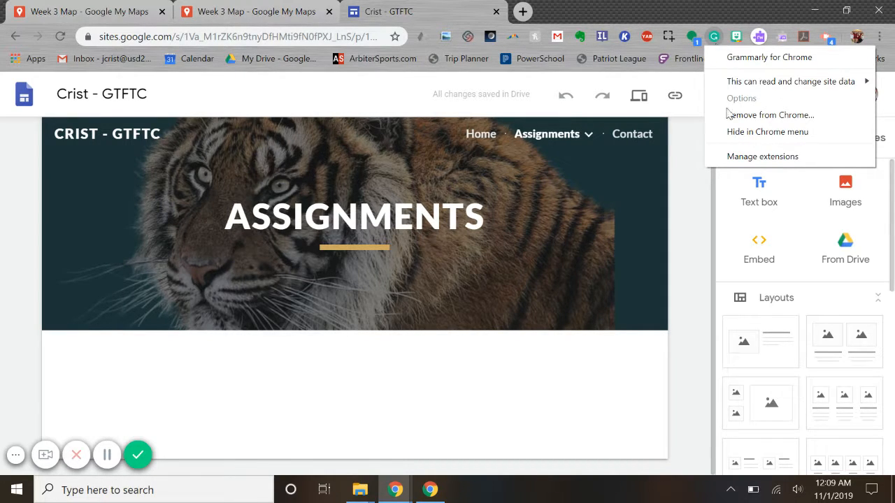
click(743, 158)
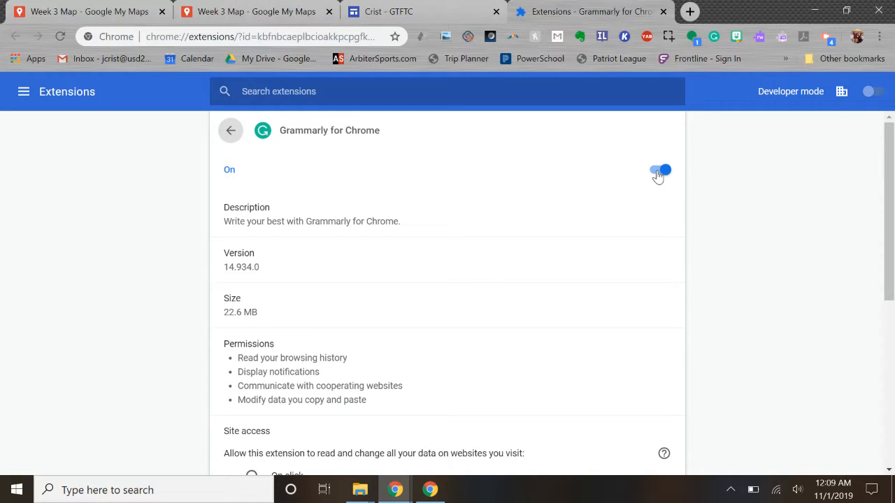
click(661, 171)
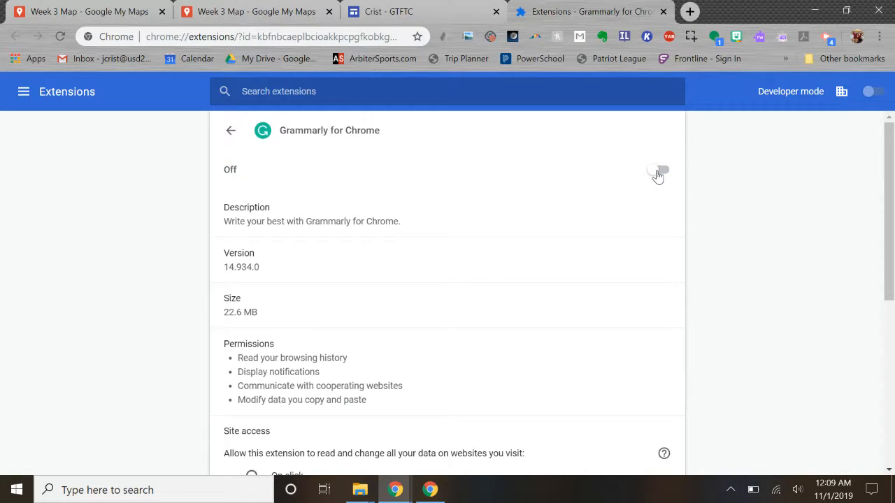
click(446, 9)
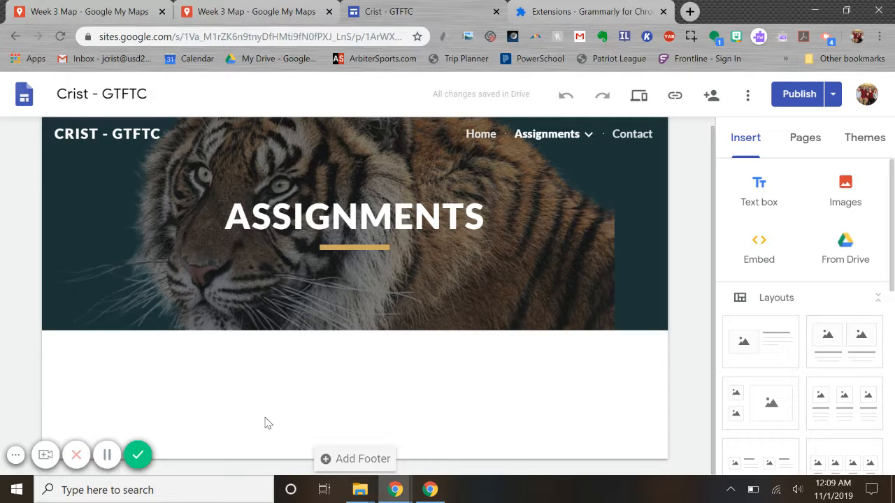
Try to embed the Week 3 Map on the site page using its 640 by 480 iframe code.
click(757, 253)
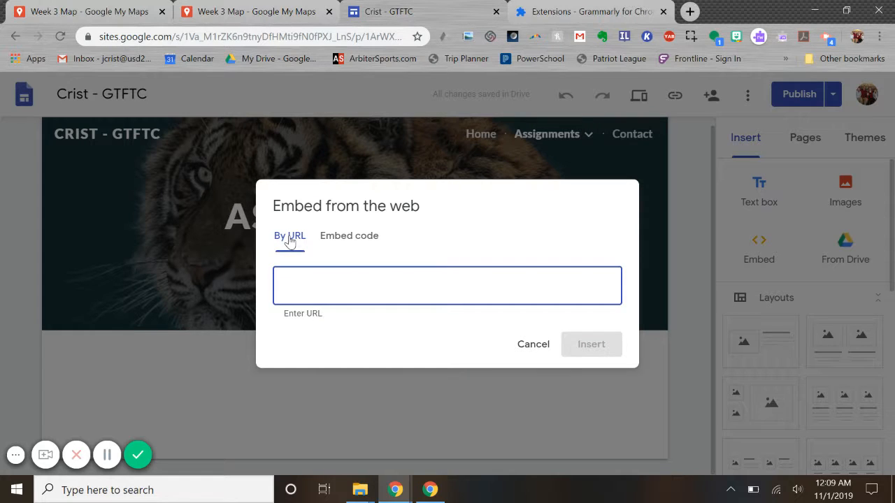
click(255, 13)
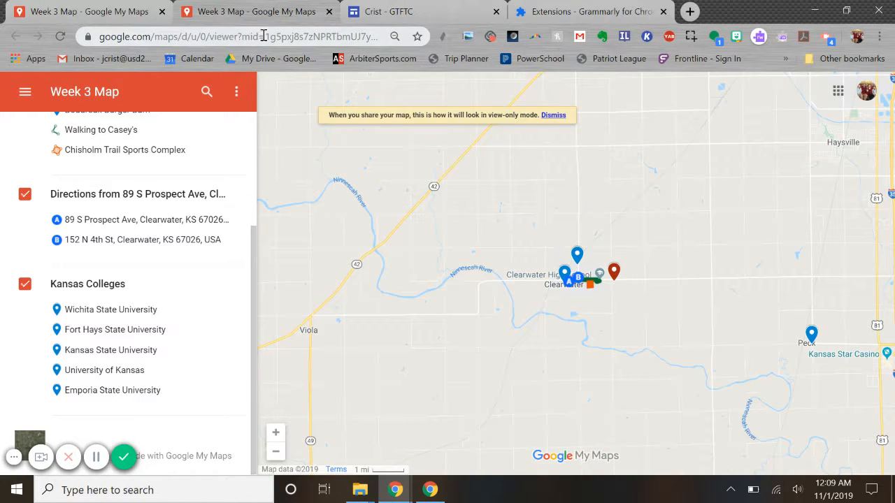
click(404, 12)
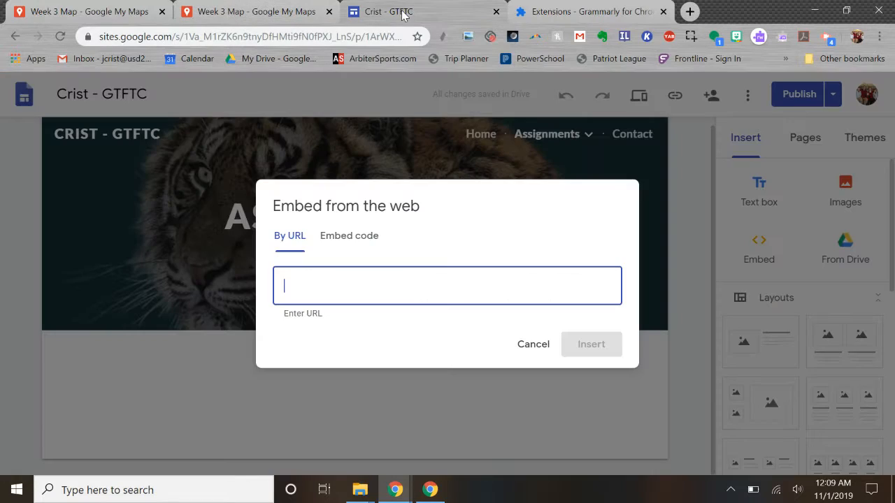
click(356, 237)
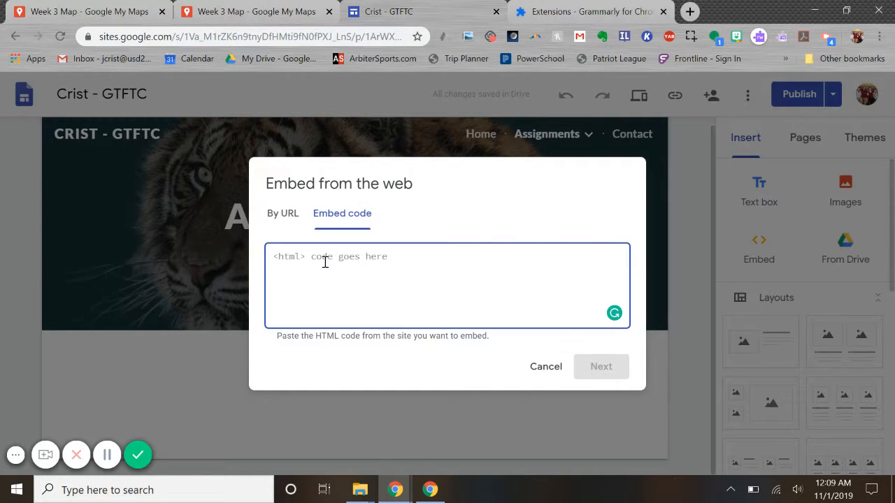
text(<iframe src="https://www.google.com/maps/d/u/0/embed?mid=1g5pcj6u1vNM4TbmlIYybIJoekujWbgaW" width="640" height="480"></iframe>)
click(598, 372)
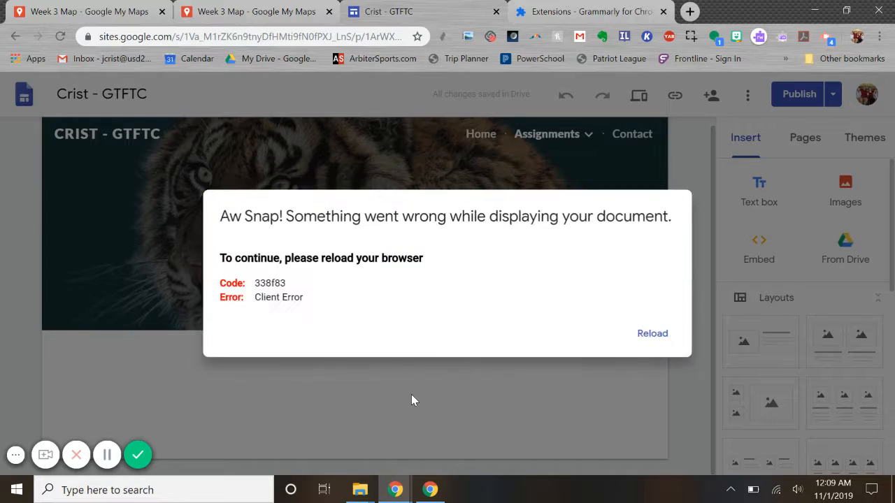
Reload the site editor on the Week 3 page and close the browser's extensions page.
click(651, 334)
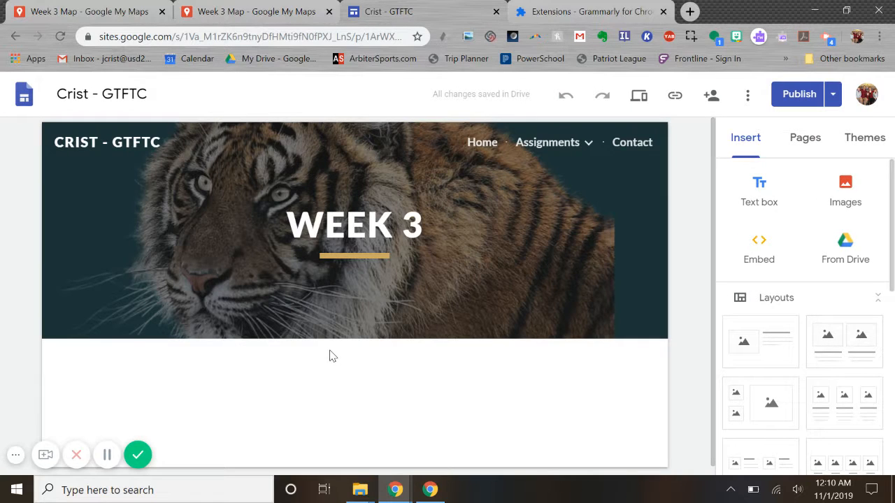
scroll(332, 356, down, 1)
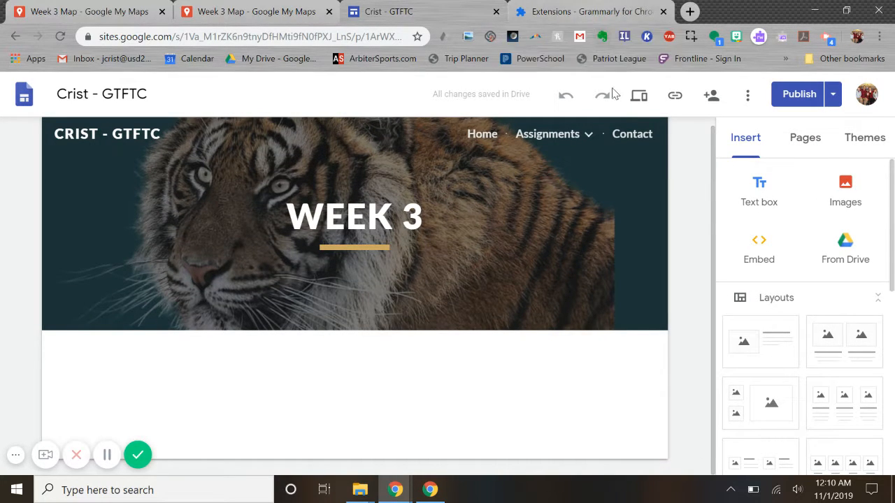
click(668, 14)
click(665, 12)
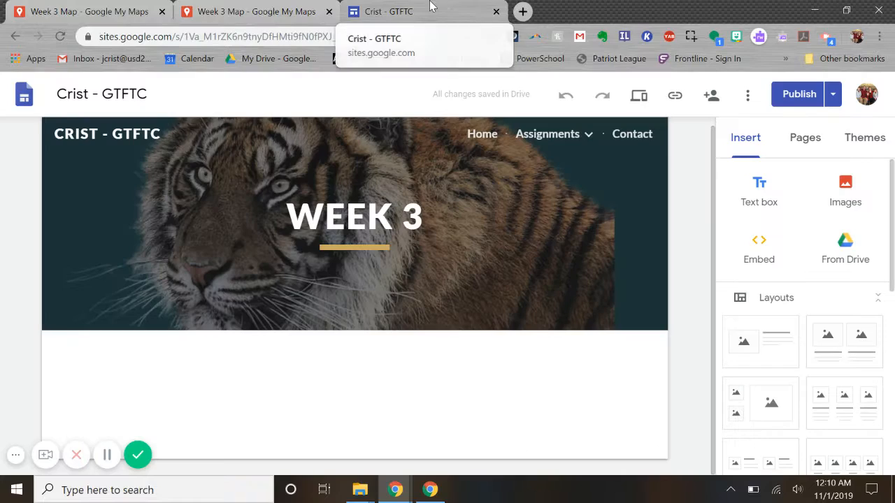
Embed the Week 3 Map on the Week 3 page by pasting its 640 by 480 iframe code and inserting it.
click(759, 253)
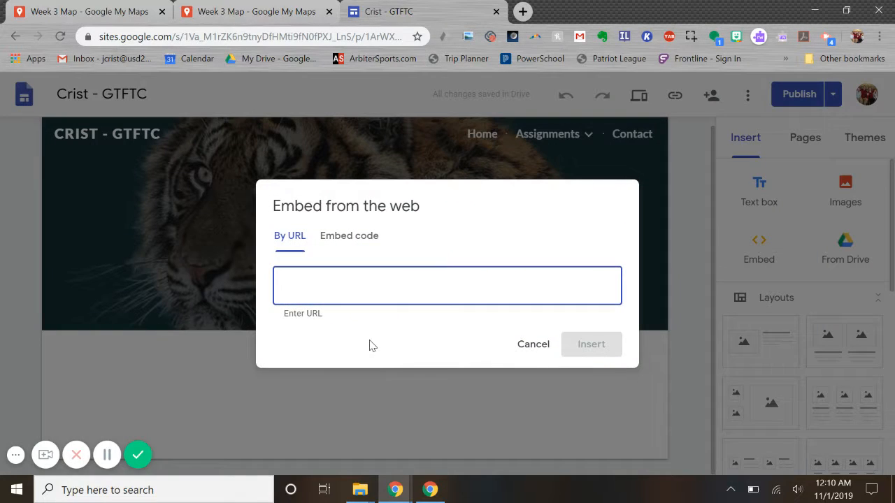
click(366, 237)
text(<iframe src="https://www.google.com/maps/d/u/0/embed?mid=1g5pxj8s7zNPRTbmUJ7ybDJ6ekxjWBquW" width="640" height="480"></iframe>)
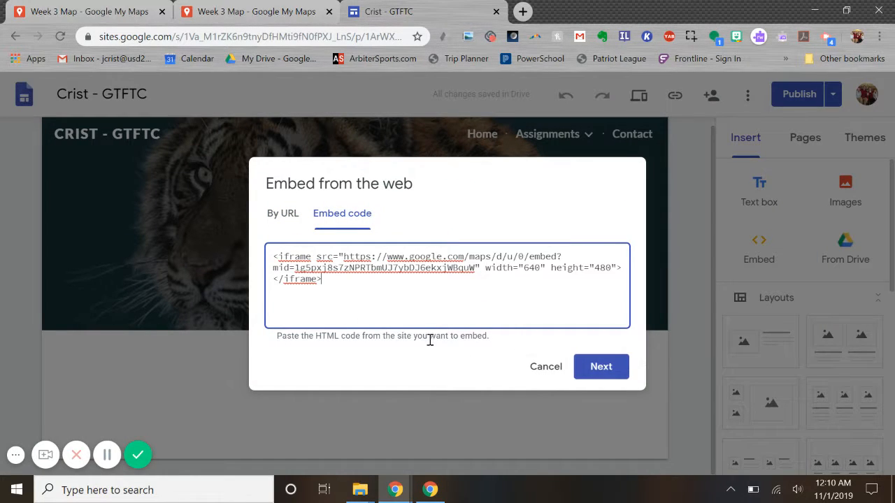
click(608, 373)
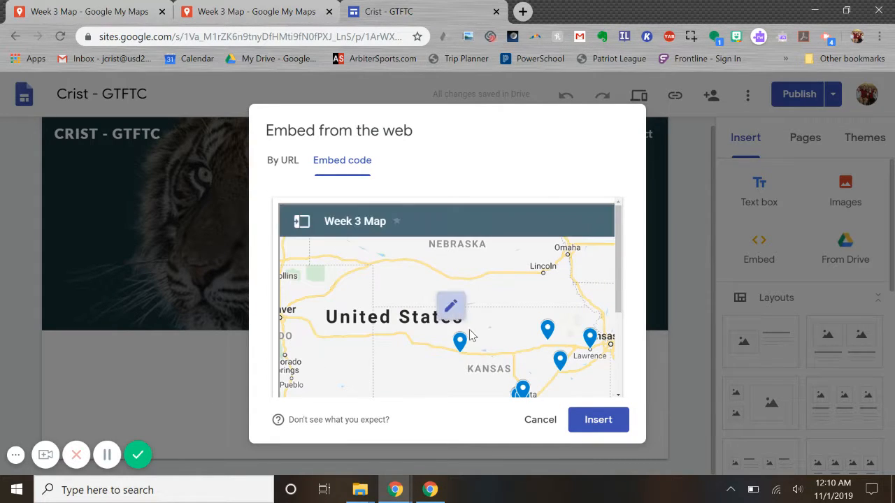
click(609, 425)
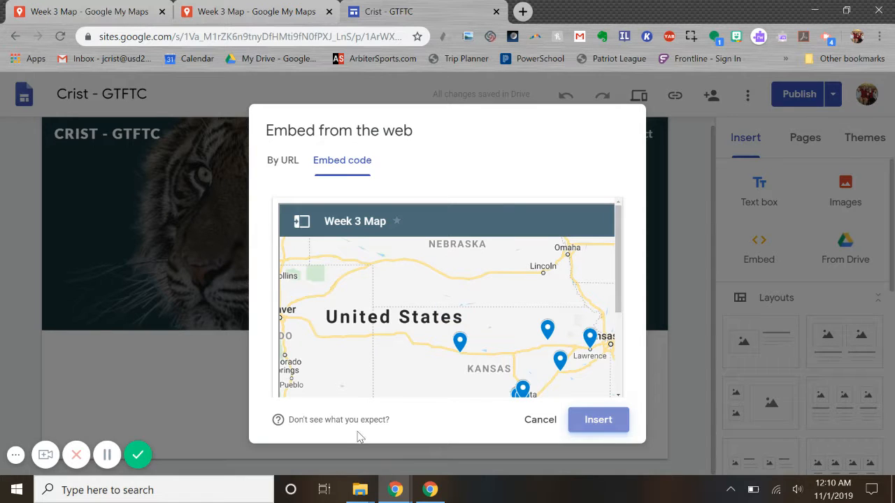
Enlarge the embedded map across most of the page width, with its frame slightly wider than the map content.
scroll(458, 398, down, 2)
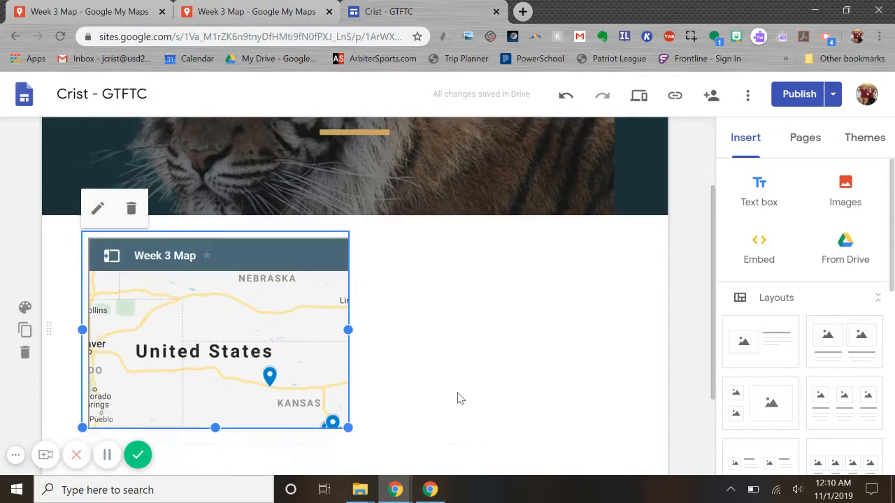
drag(349, 336, 629, 453)
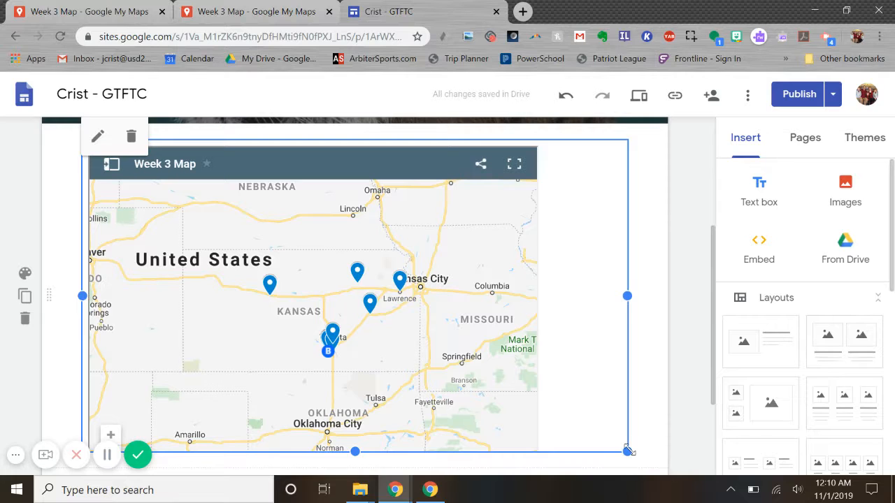
drag(627, 452, 581, 437)
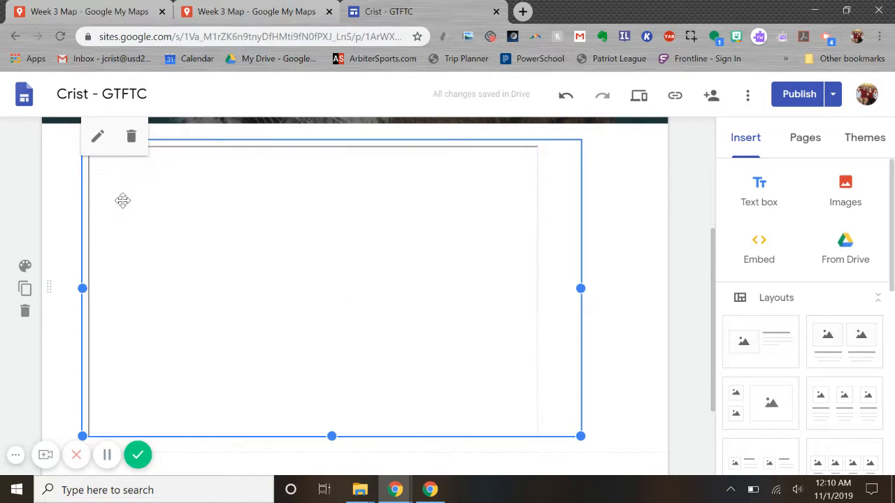
click(758, 260)
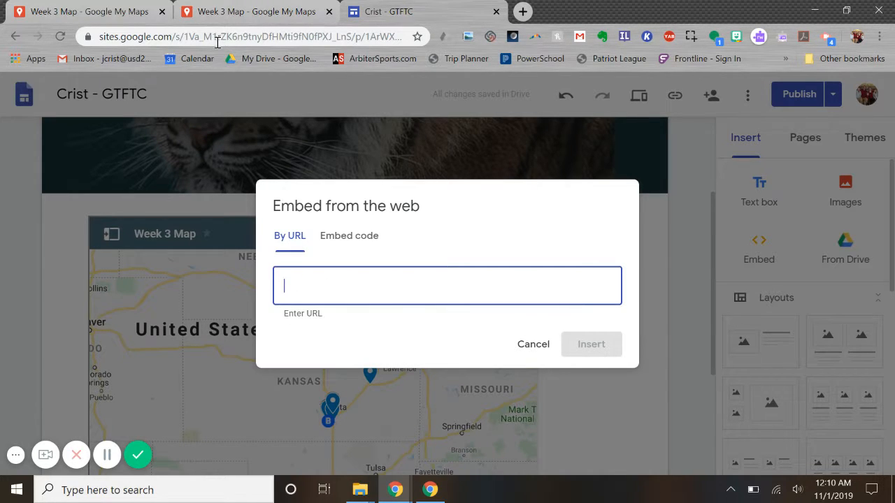
click(256, 11)
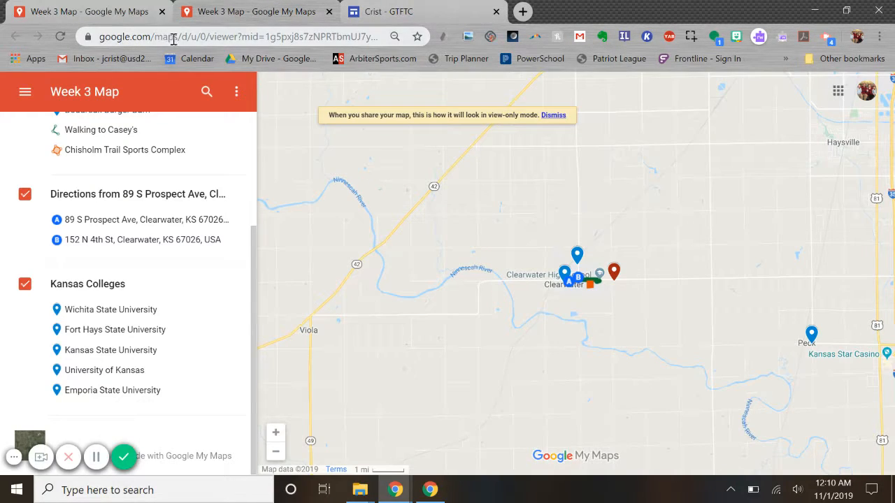
click(381, 12)
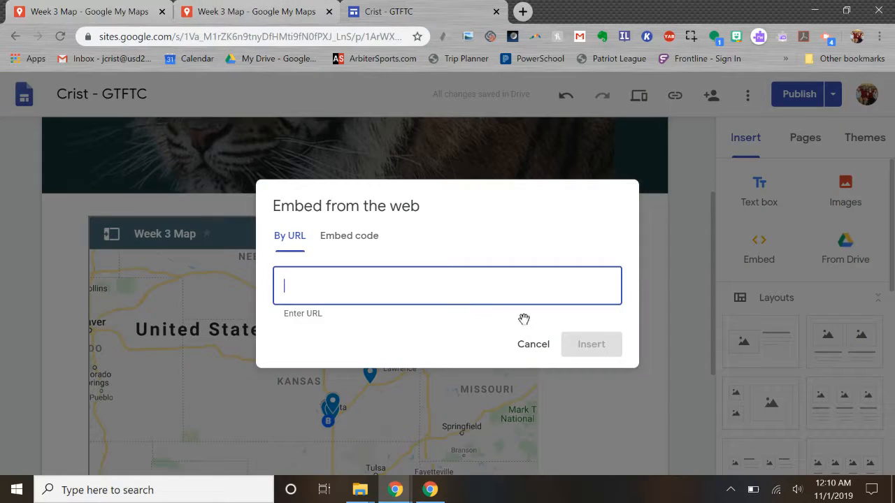
click(534, 343)
Embed the Week 3 Map by its viewer URL below the first embedded map, and enlarge the new preview to roughly two-thirds of the page width.
scroll(535, 379, down, 1)
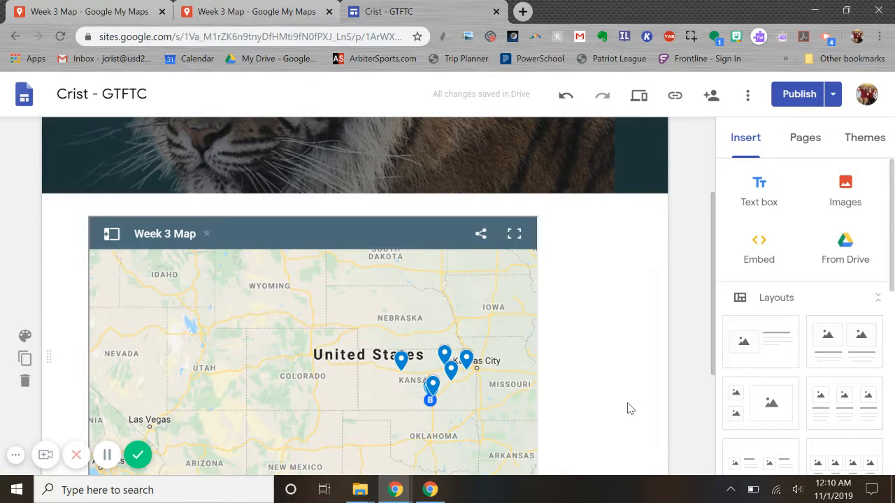
scroll(631, 408, down, 3)
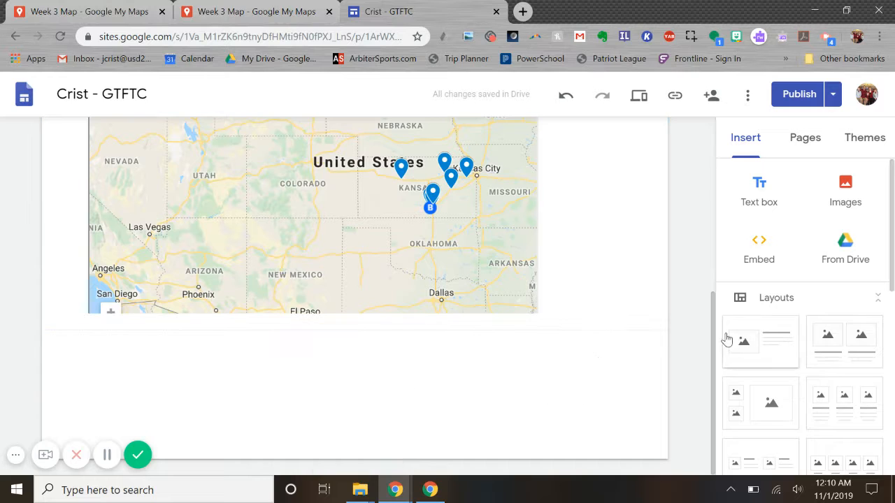
click(758, 253)
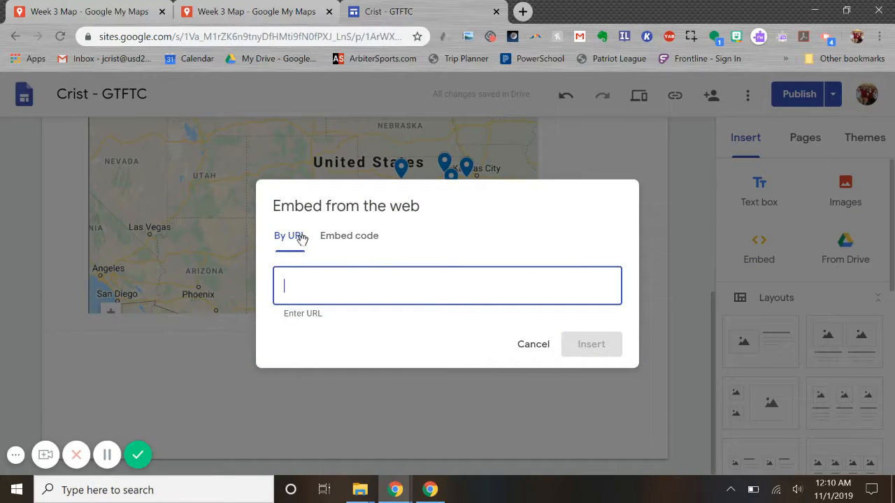
click(238, 11)
click(216, 39)
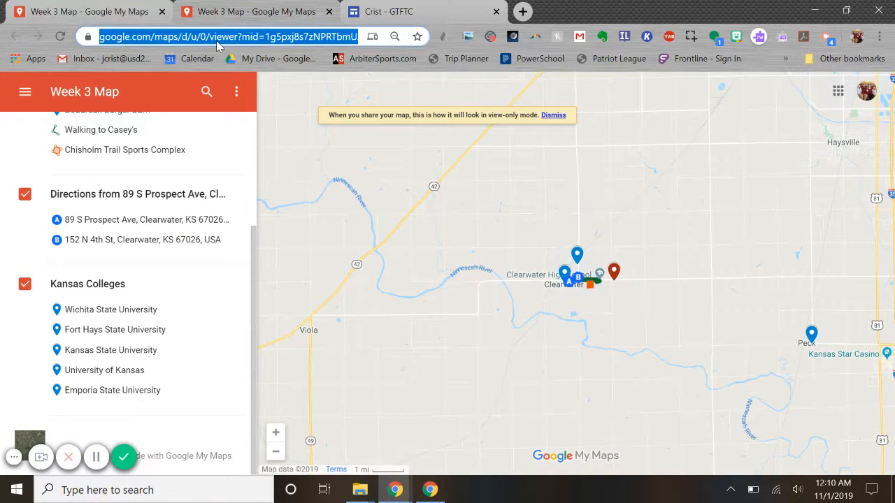
click(419, 14)
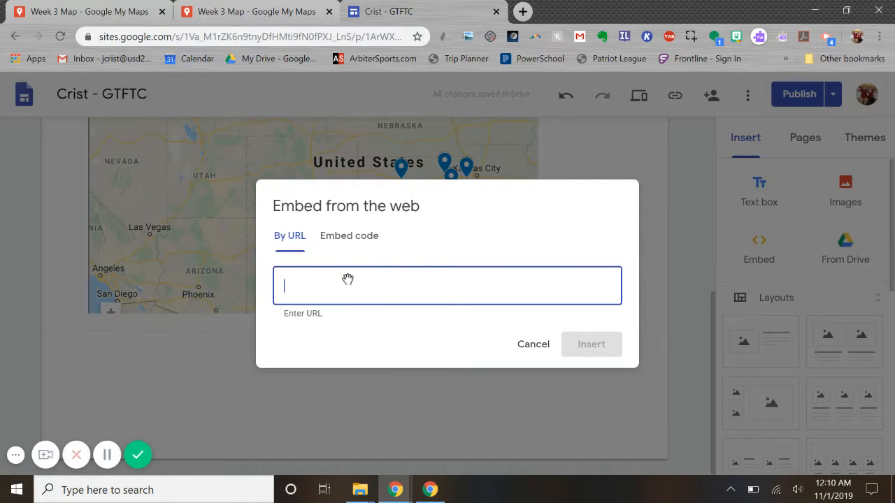
key(ctrl+v)
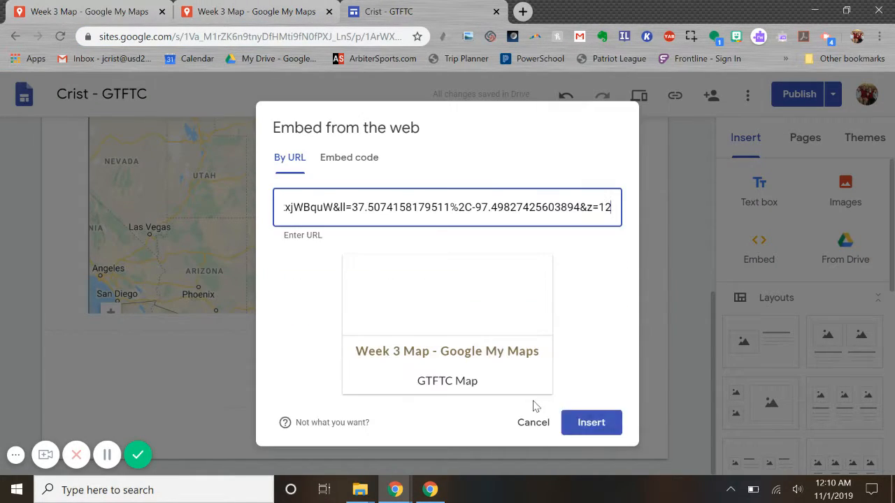
click(568, 427)
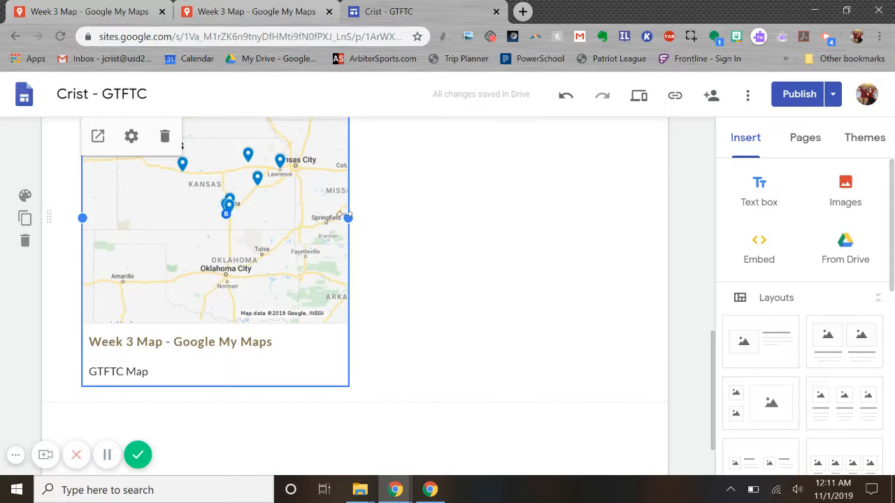
drag(348, 217, 486, 217)
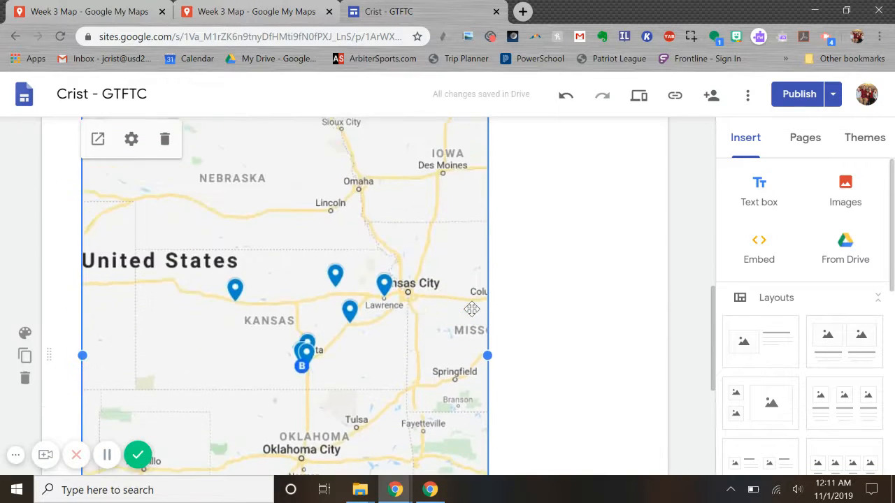
Compare the two embedded maps on the page and open the web embed options.
scroll(472, 308, up, 5)
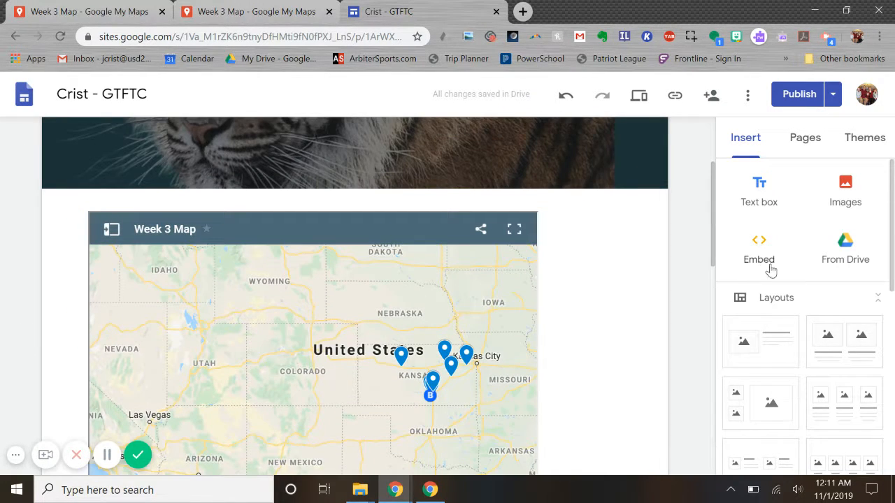
scroll(642, 300, down, 3)
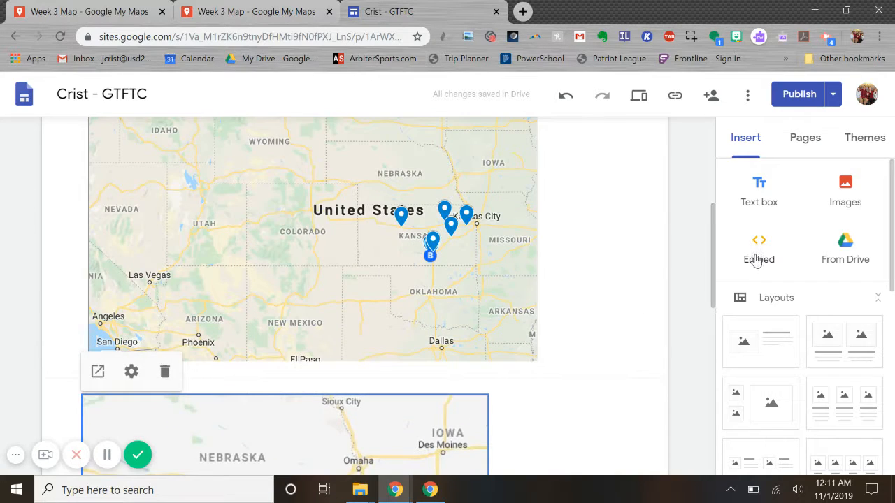
click(758, 251)
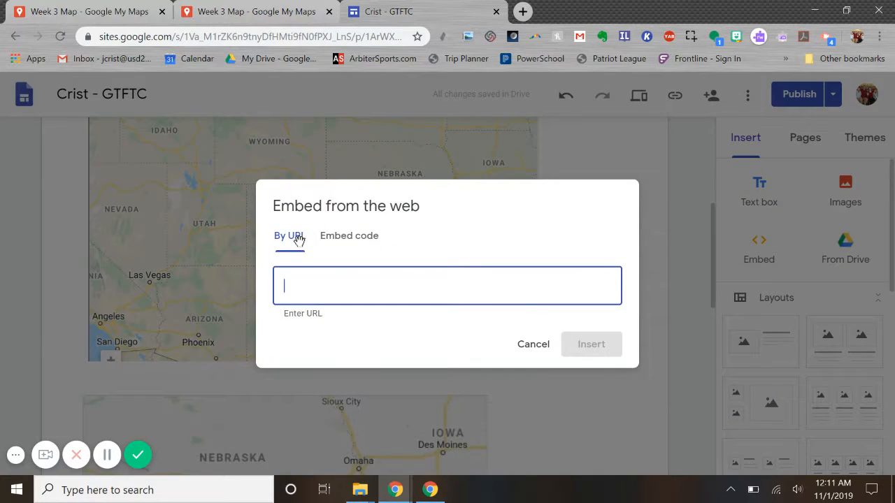
click(326, 239)
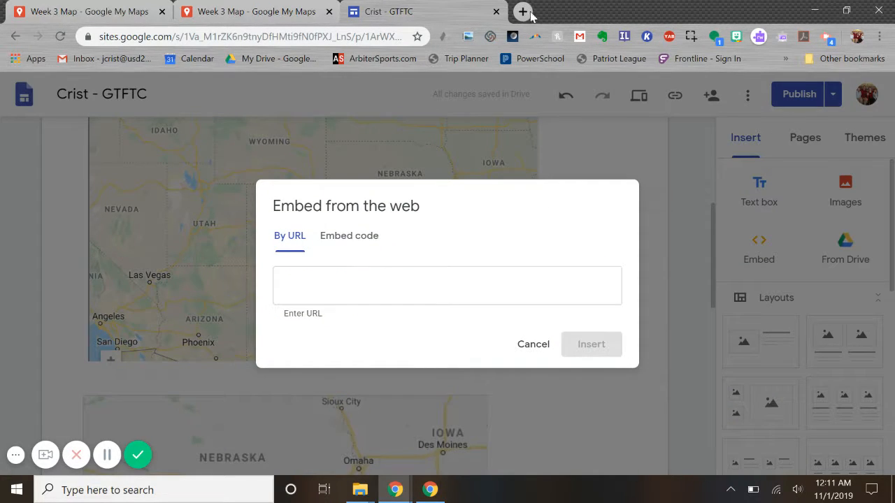